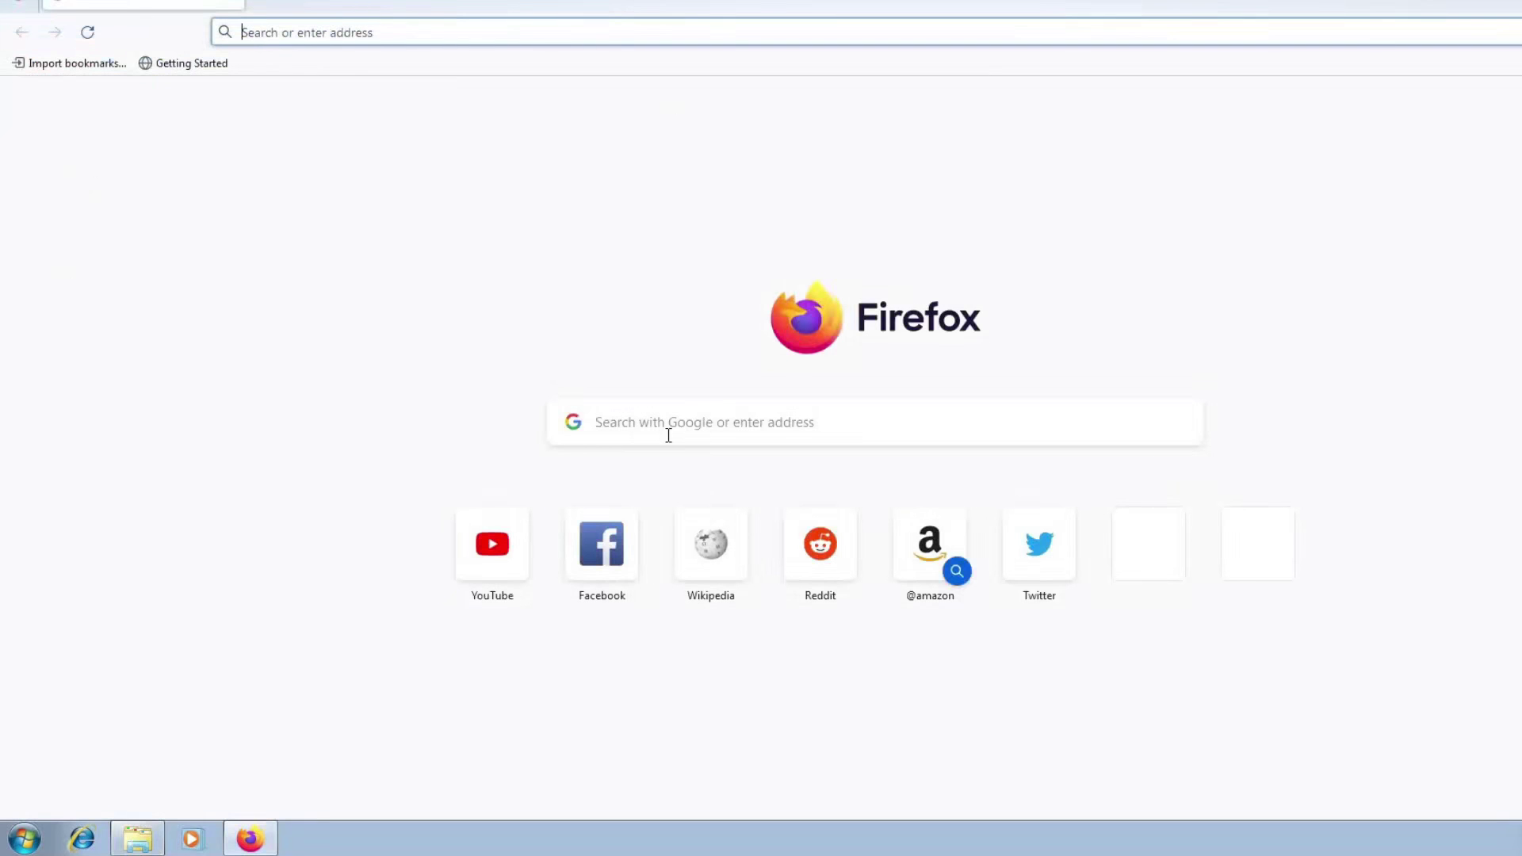
Search the web for "windows 8 iso download" and open Microsoft's Windows 8.1 Disc Image (ISO File) download page.
click(668, 435)
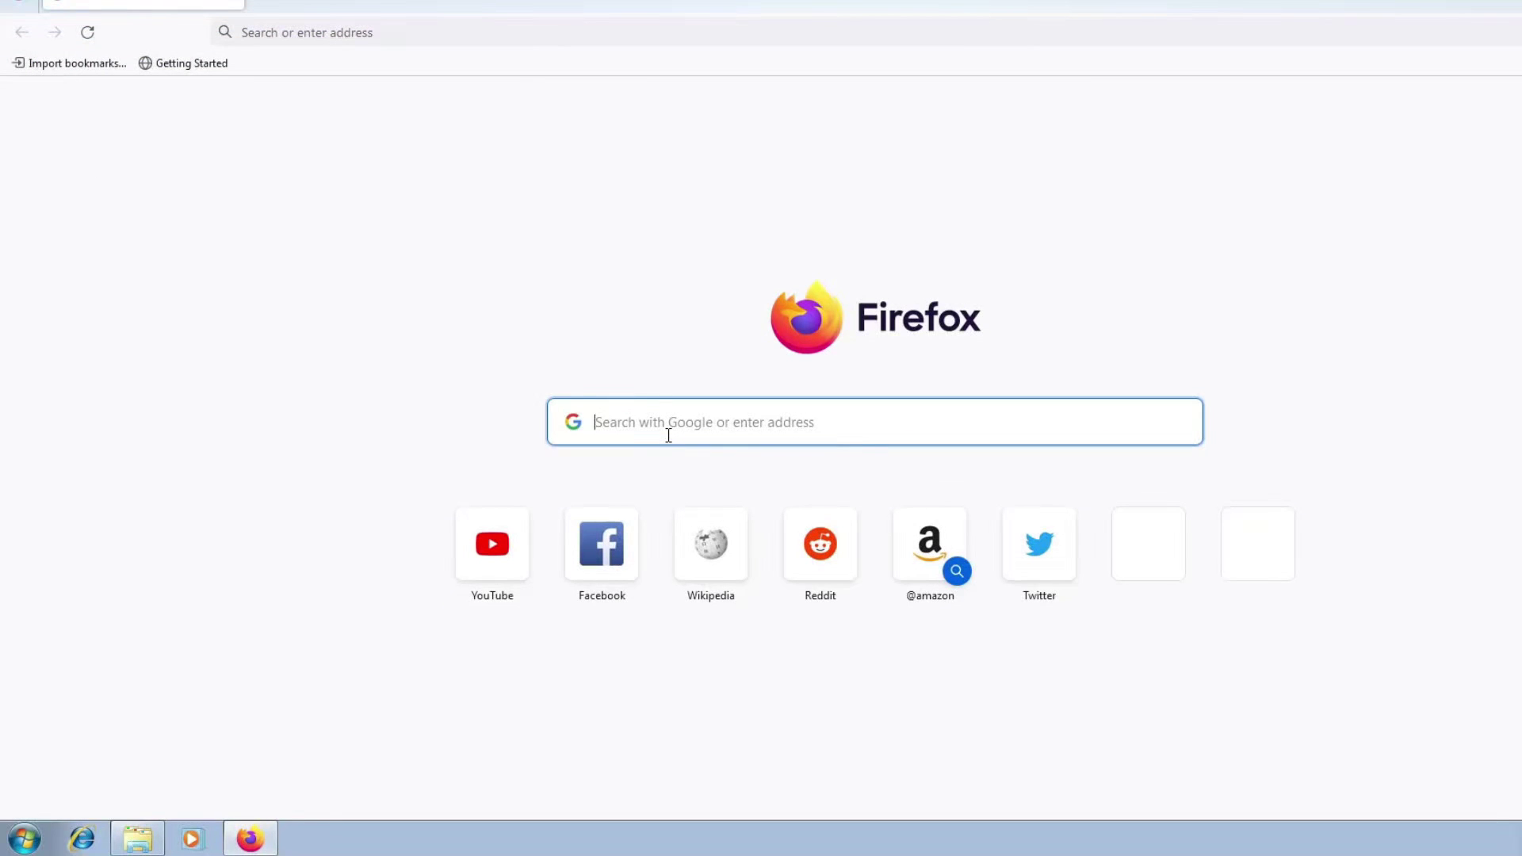
text(window)
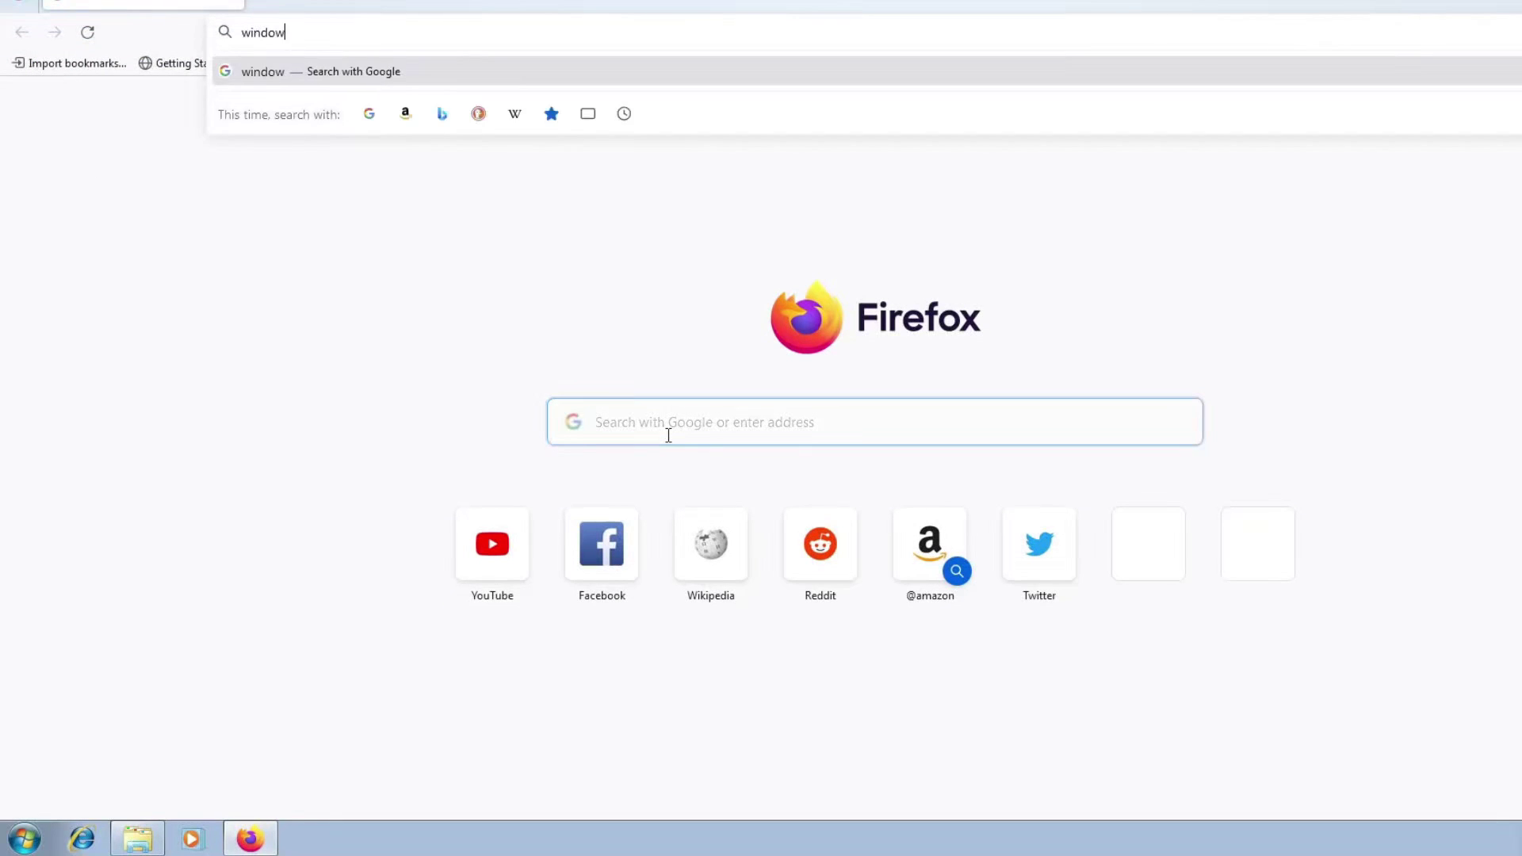
text(s 8 iso)
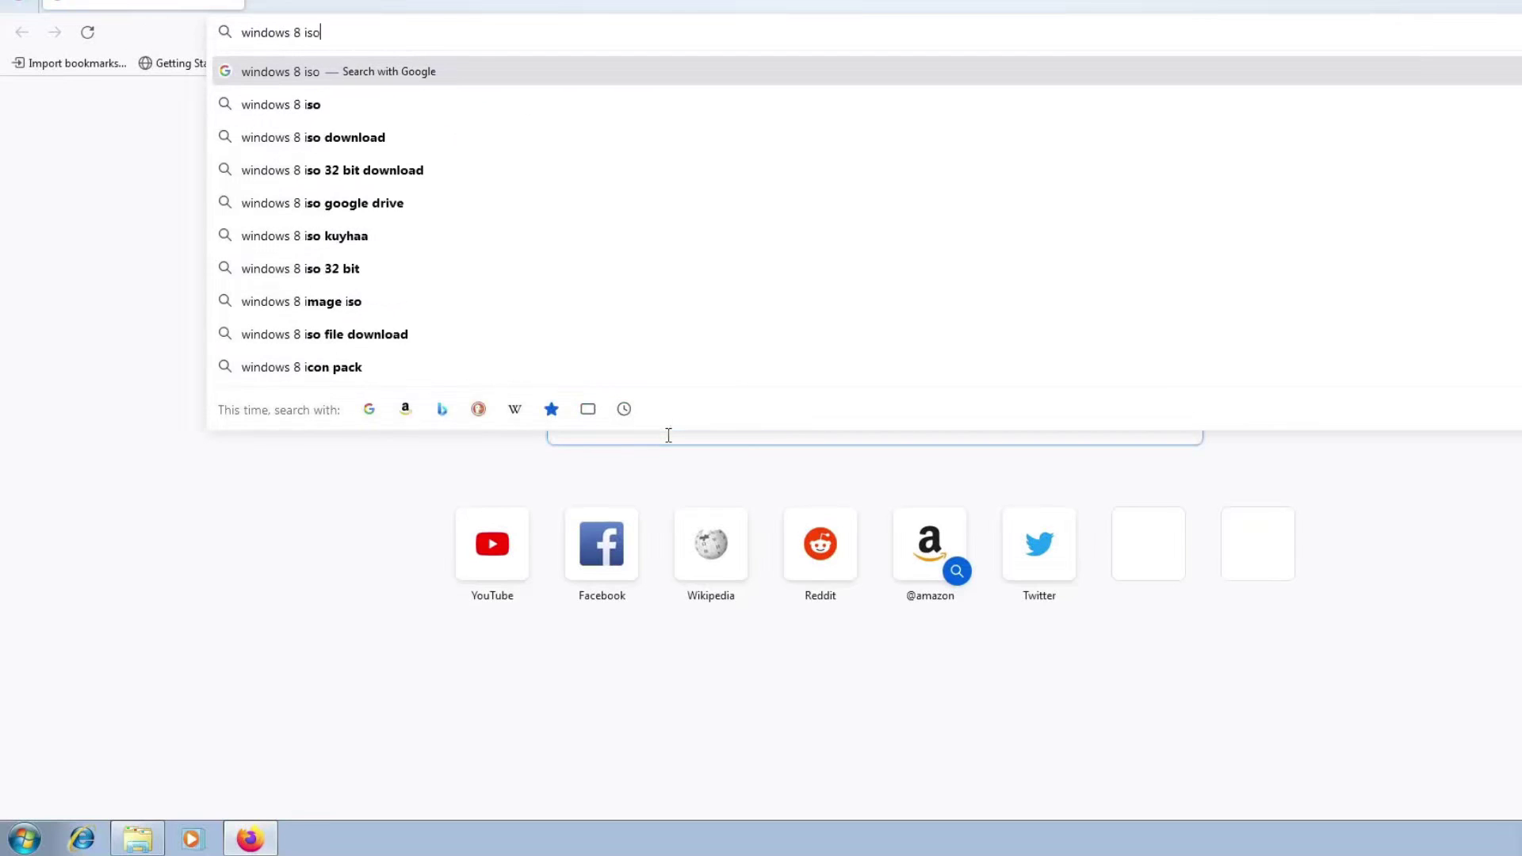
key(Down)
key(Return)
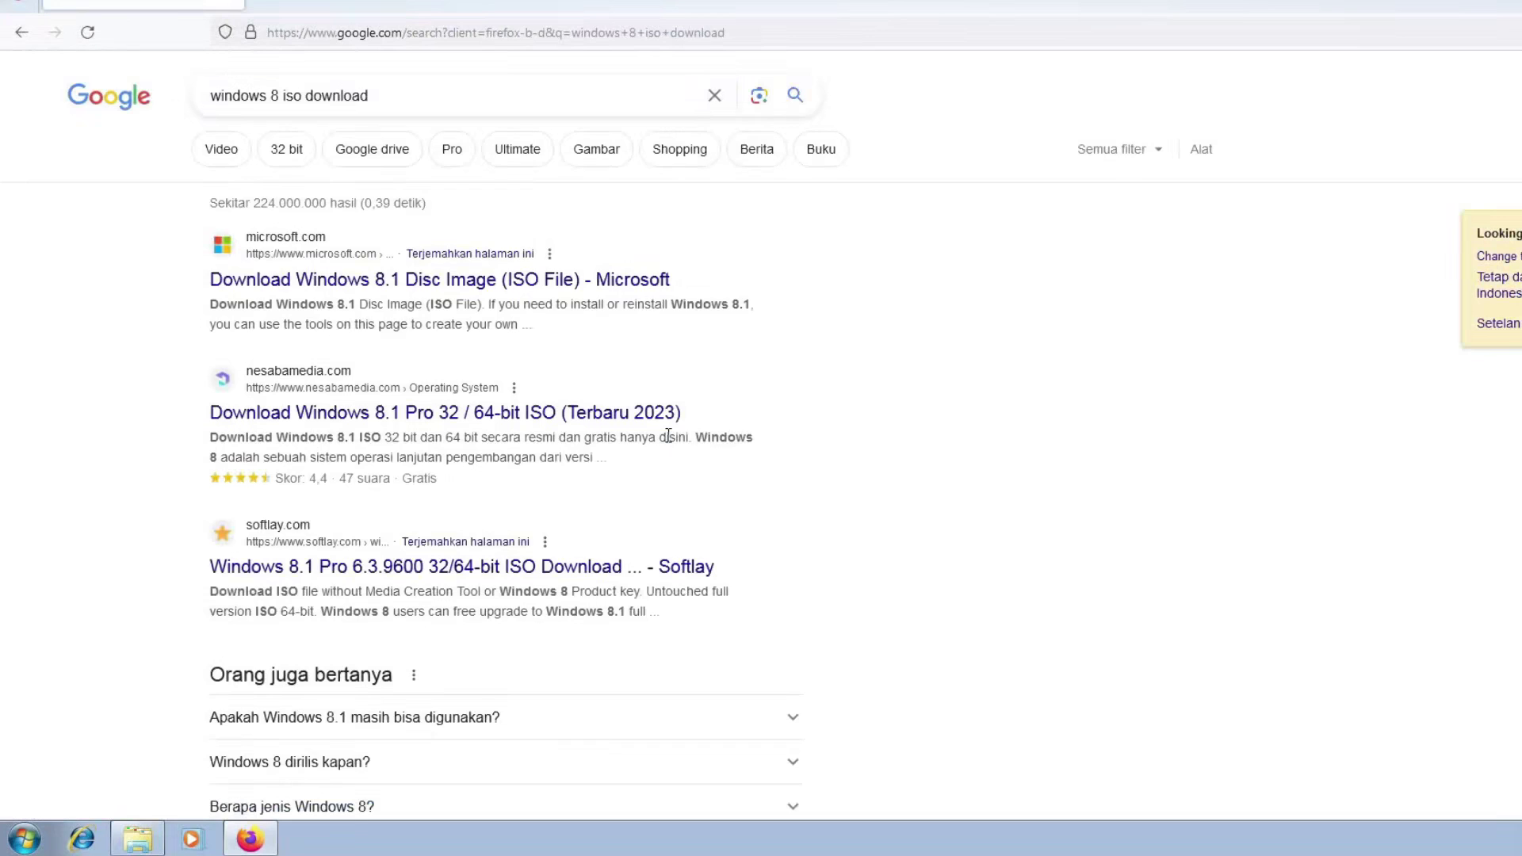
click(577, 286)
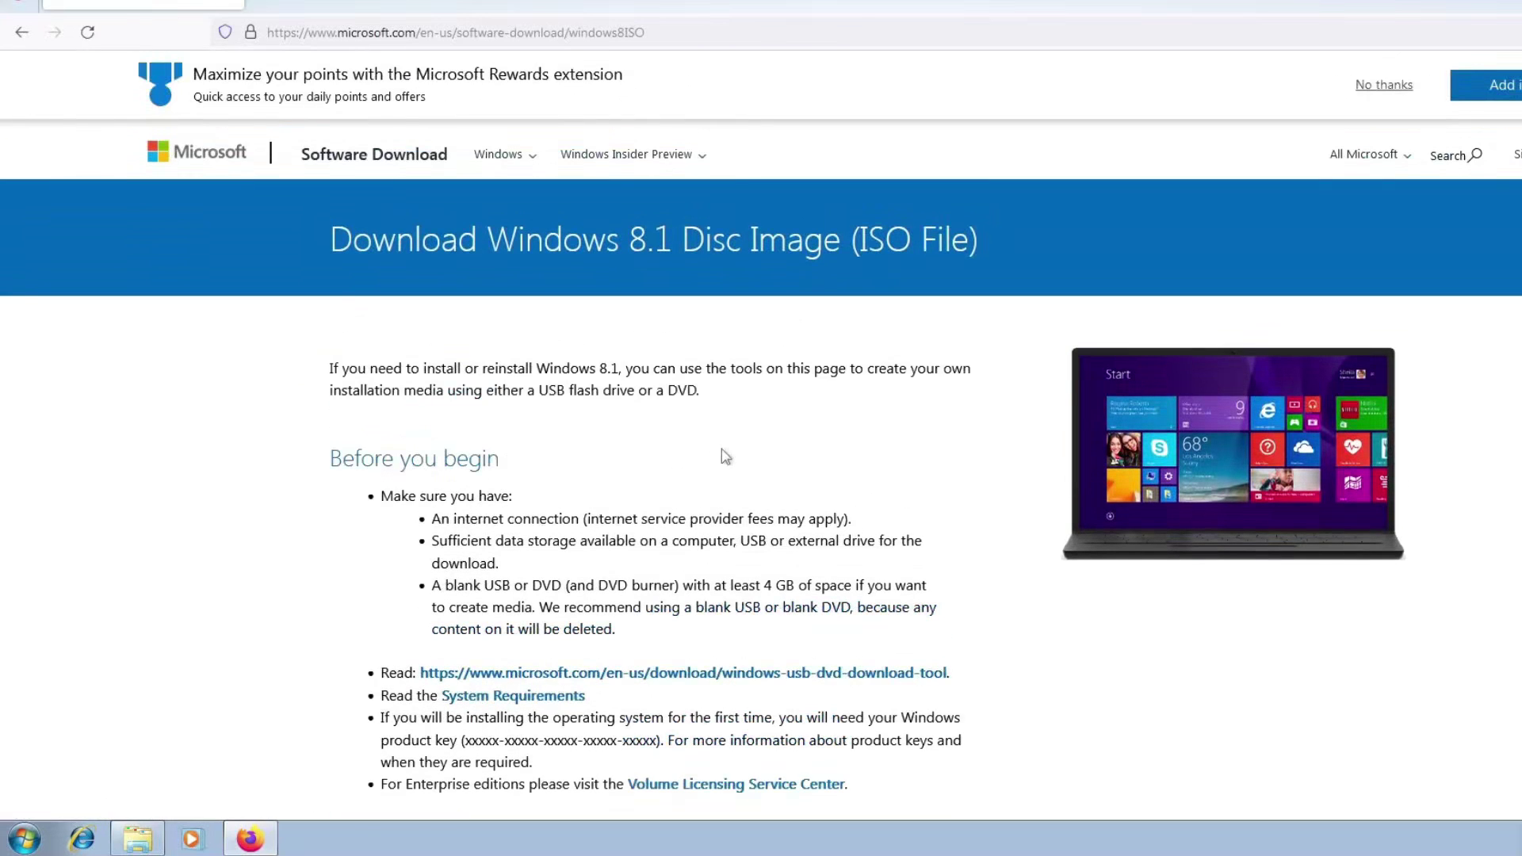
Choose Windows 8.1 as the edition to download and confirm the selection.
scroll(721, 449, down, 7)
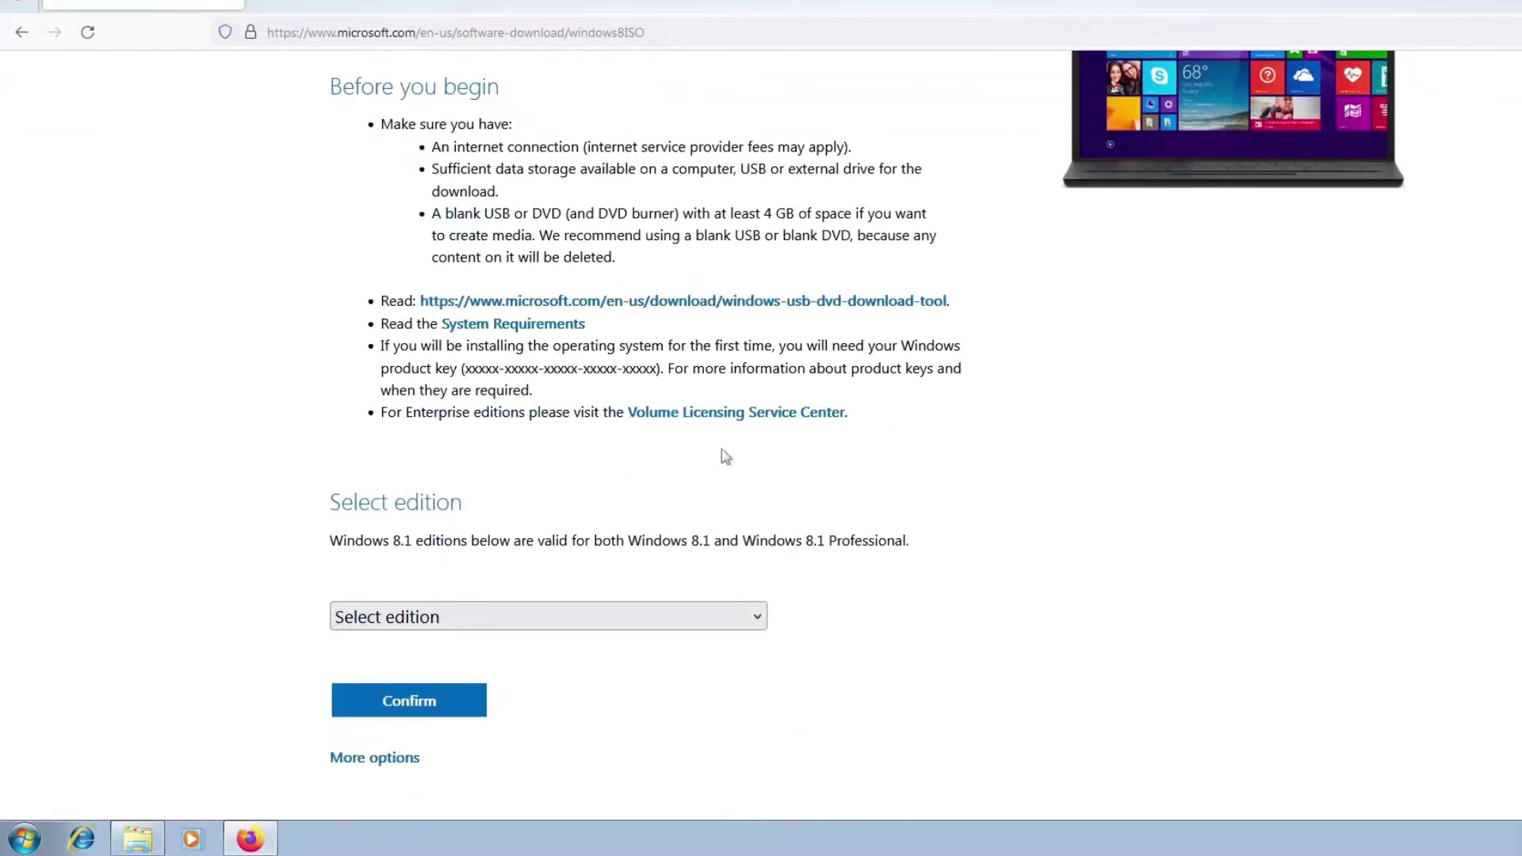
click(630, 341)
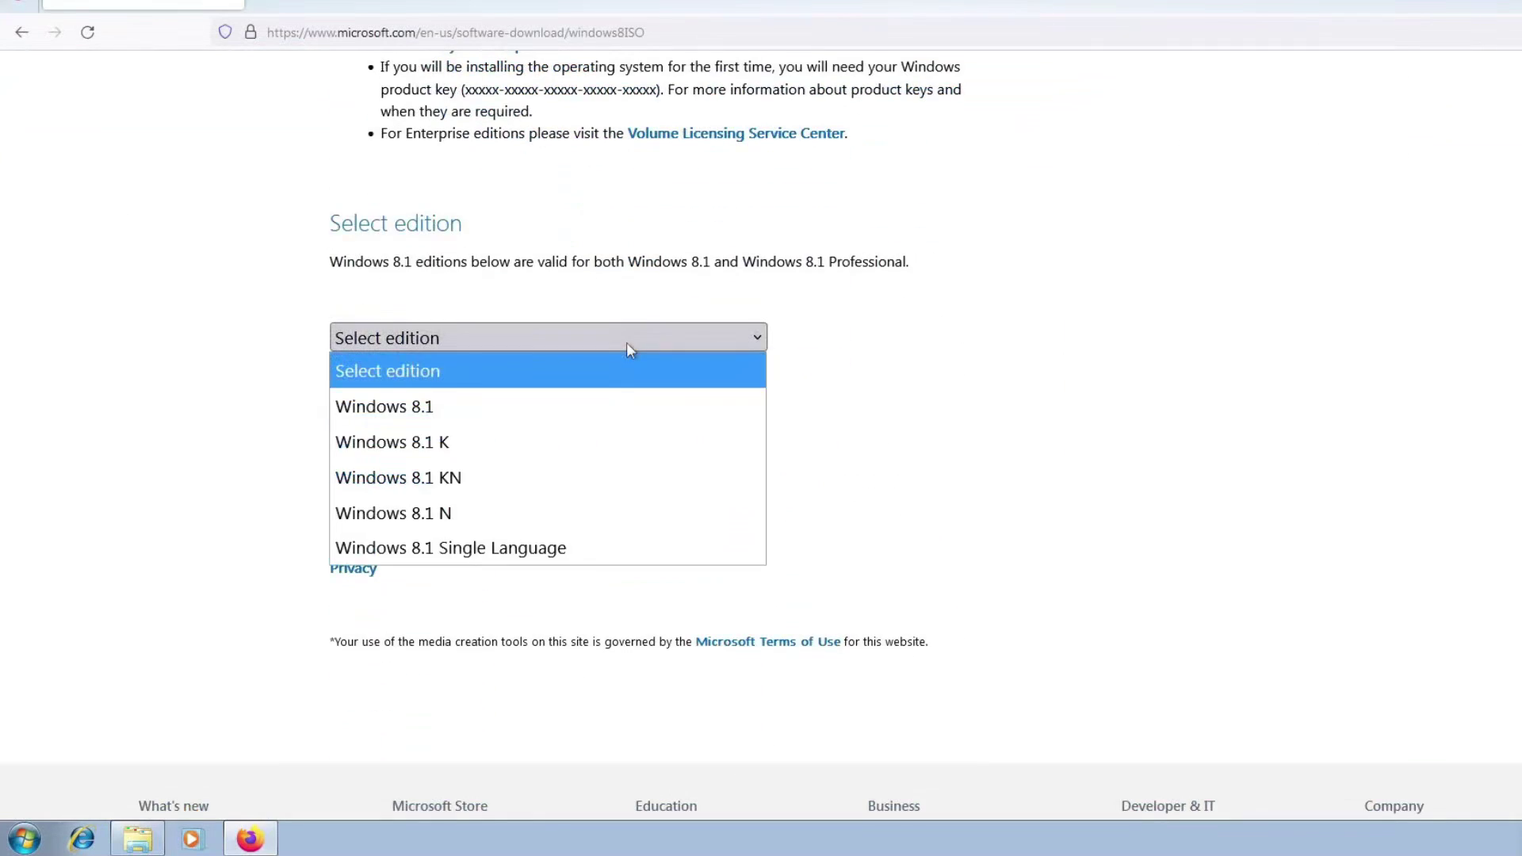
click(615, 407)
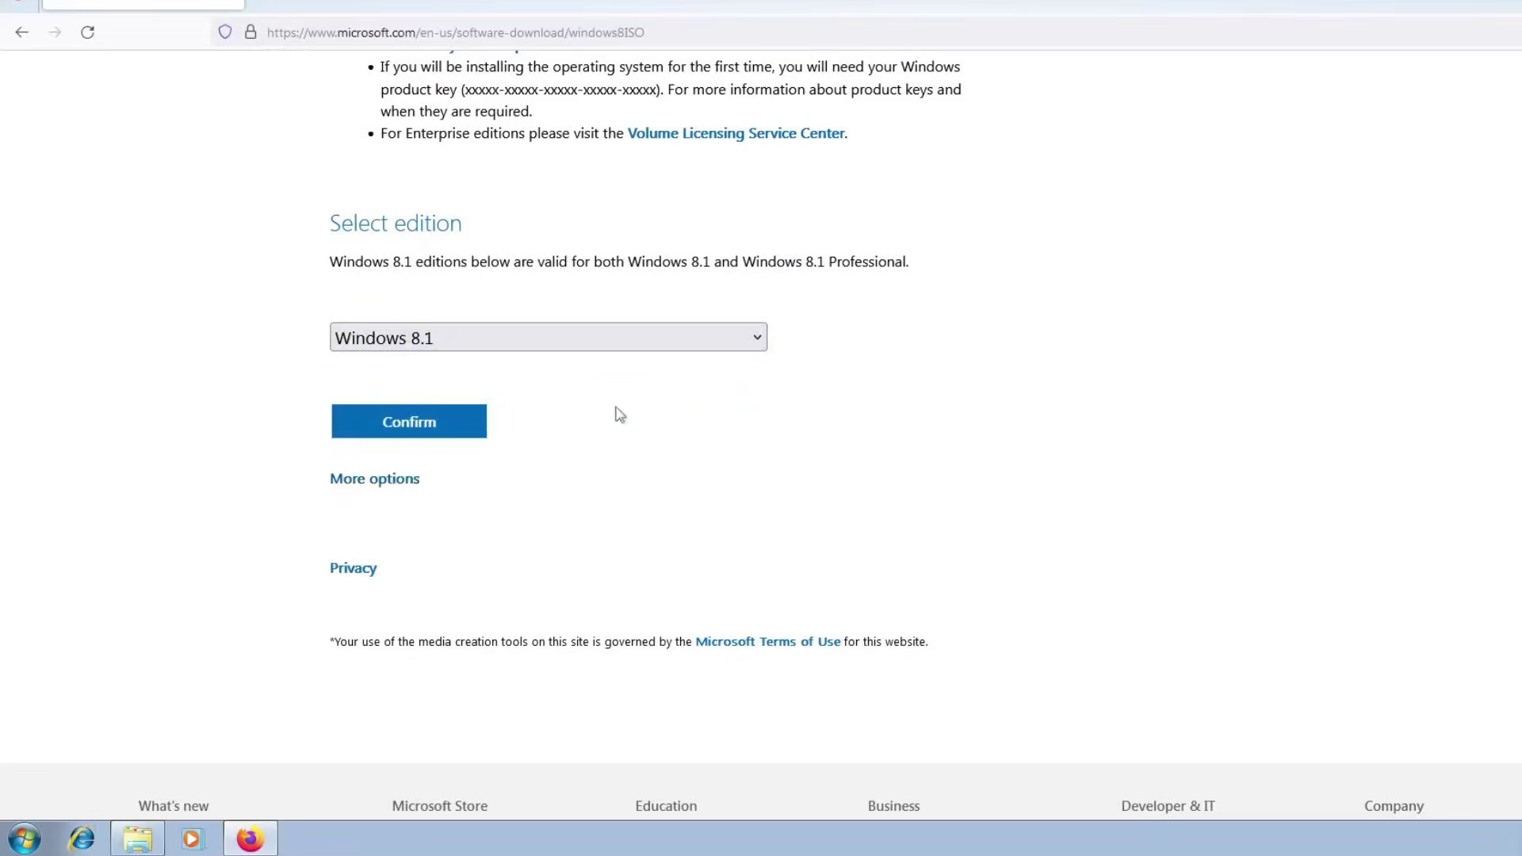
click(426, 441)
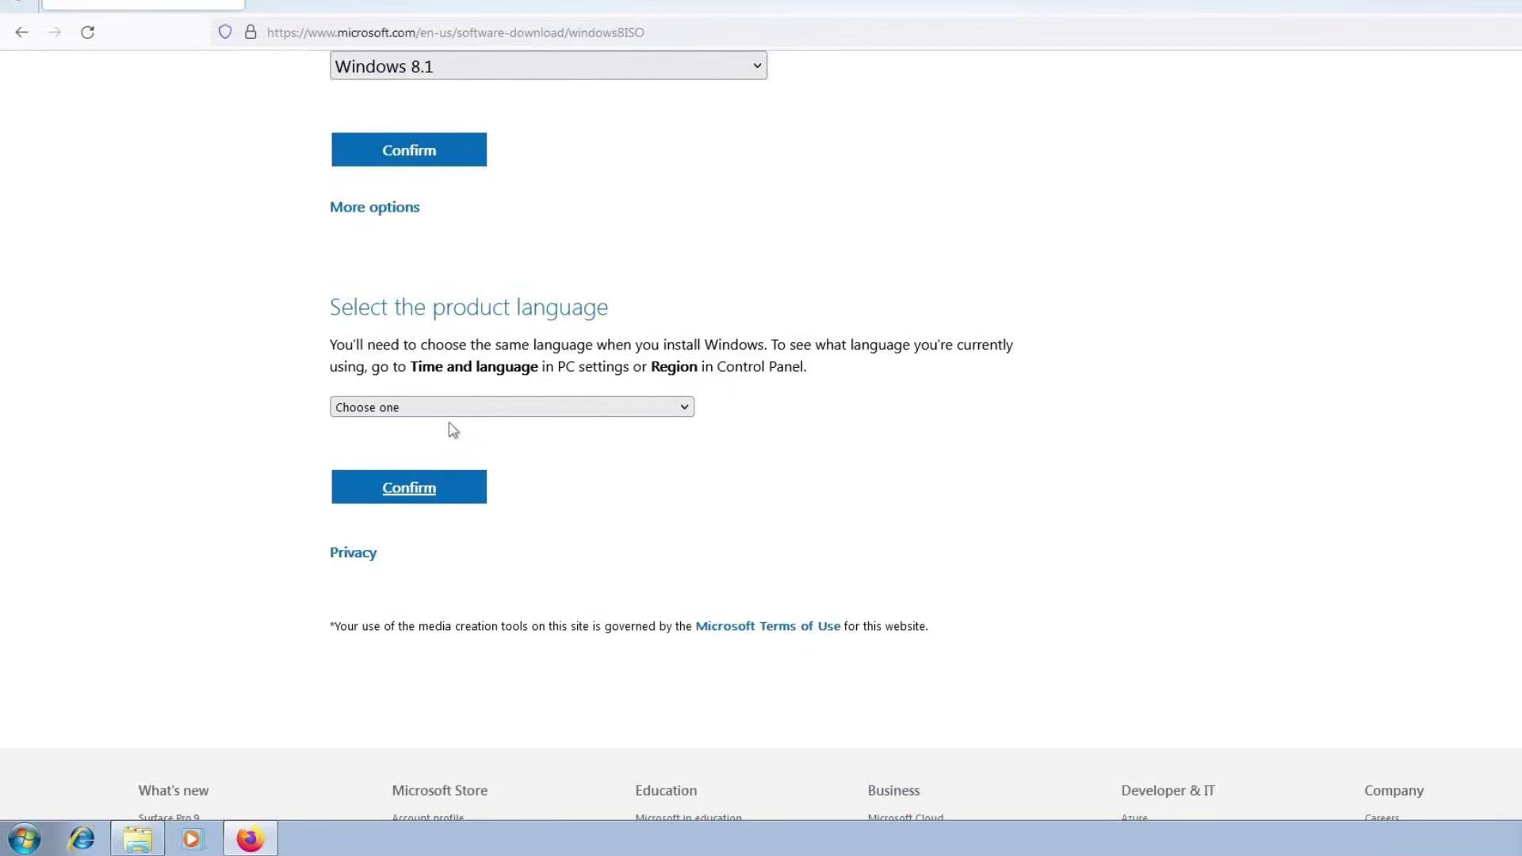
Choose English International as the product language and confirm it.
click(455, 409)
scroll(496, 476, down, 4)
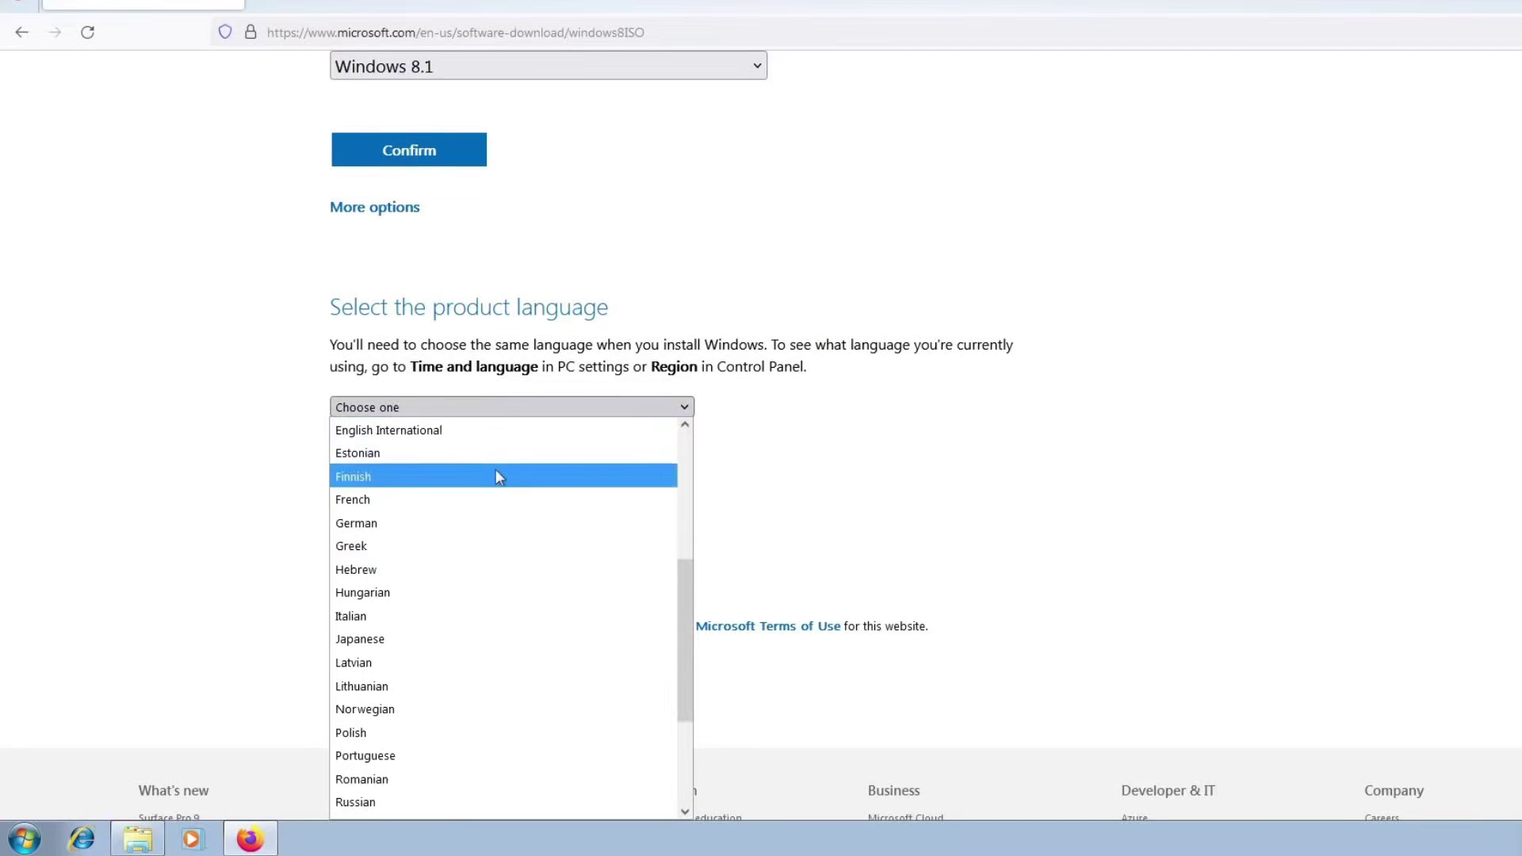
scroll(495, 469, down, 3)
scroll(496, 516, up, 4)
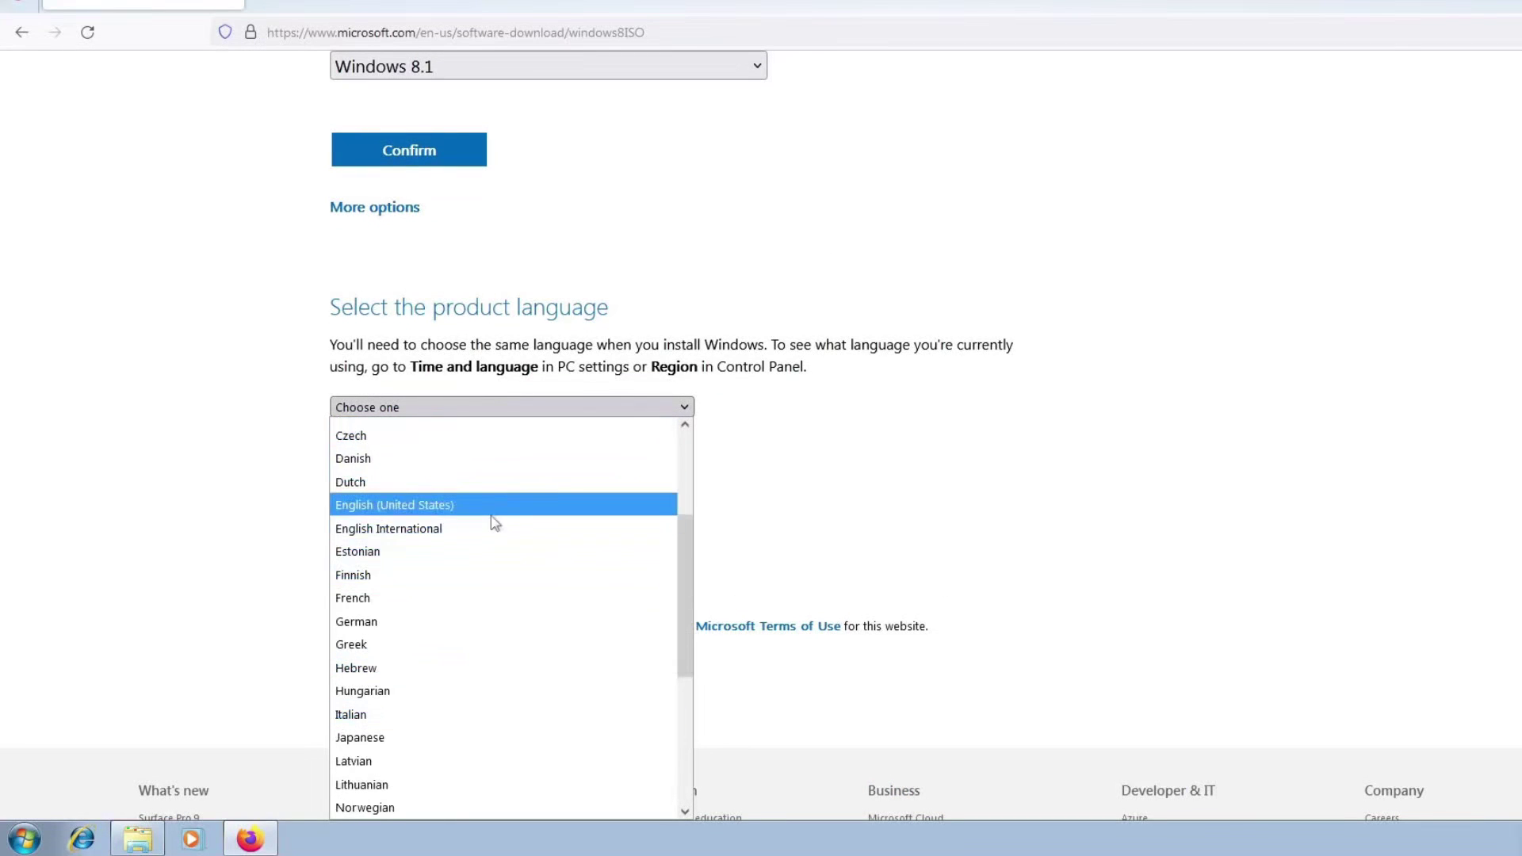
click(495, 526)
click(458, 504)
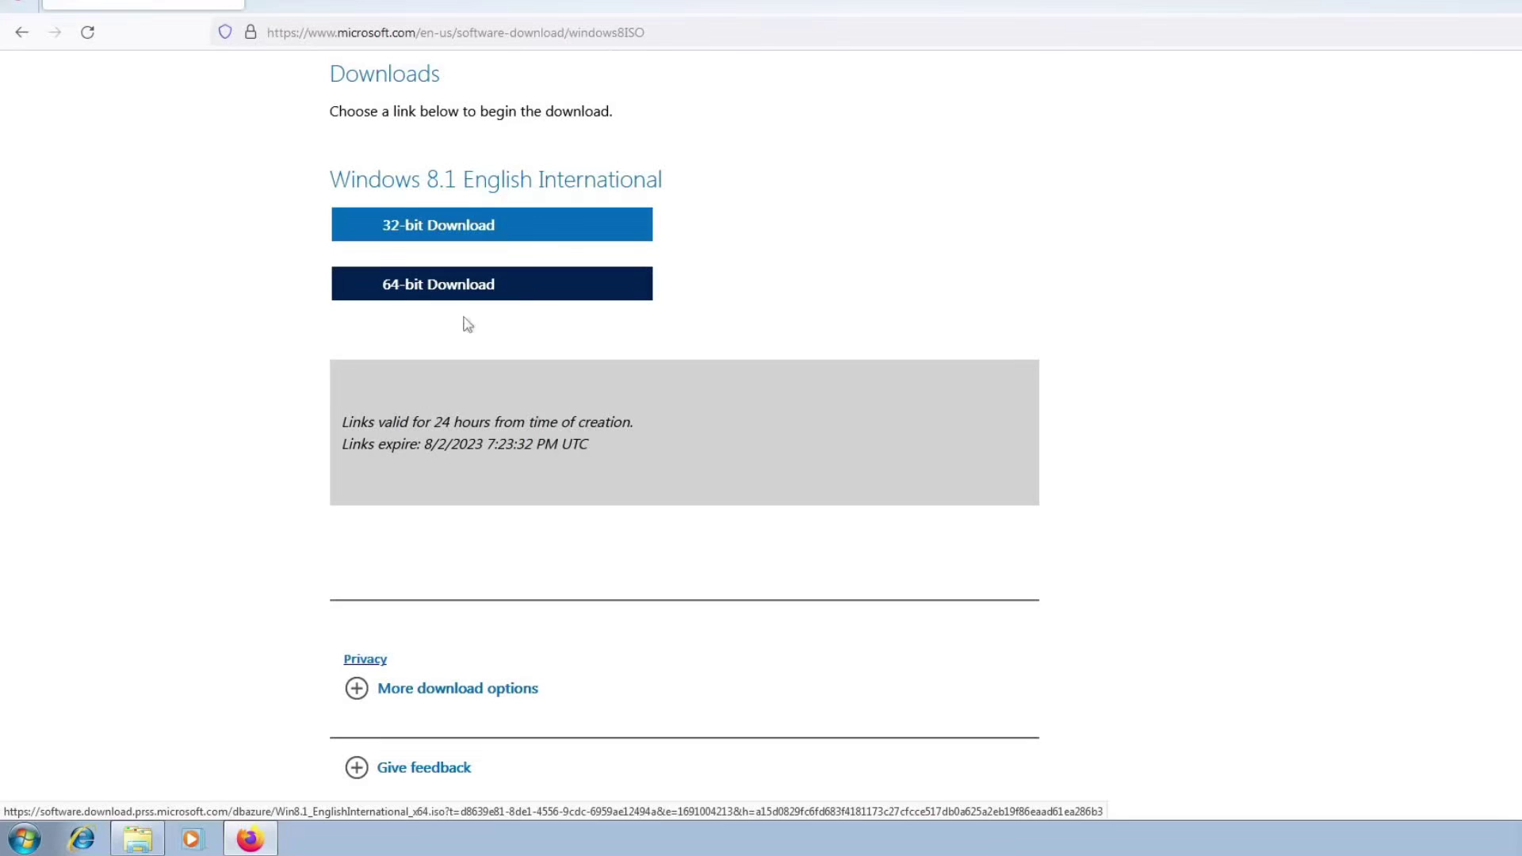
Try to save the 64-bit Windows 8.1 ISO to the Downloads folder, declining to replace the existing file and cancelling the save.
drag(342, 424, 713, 432)
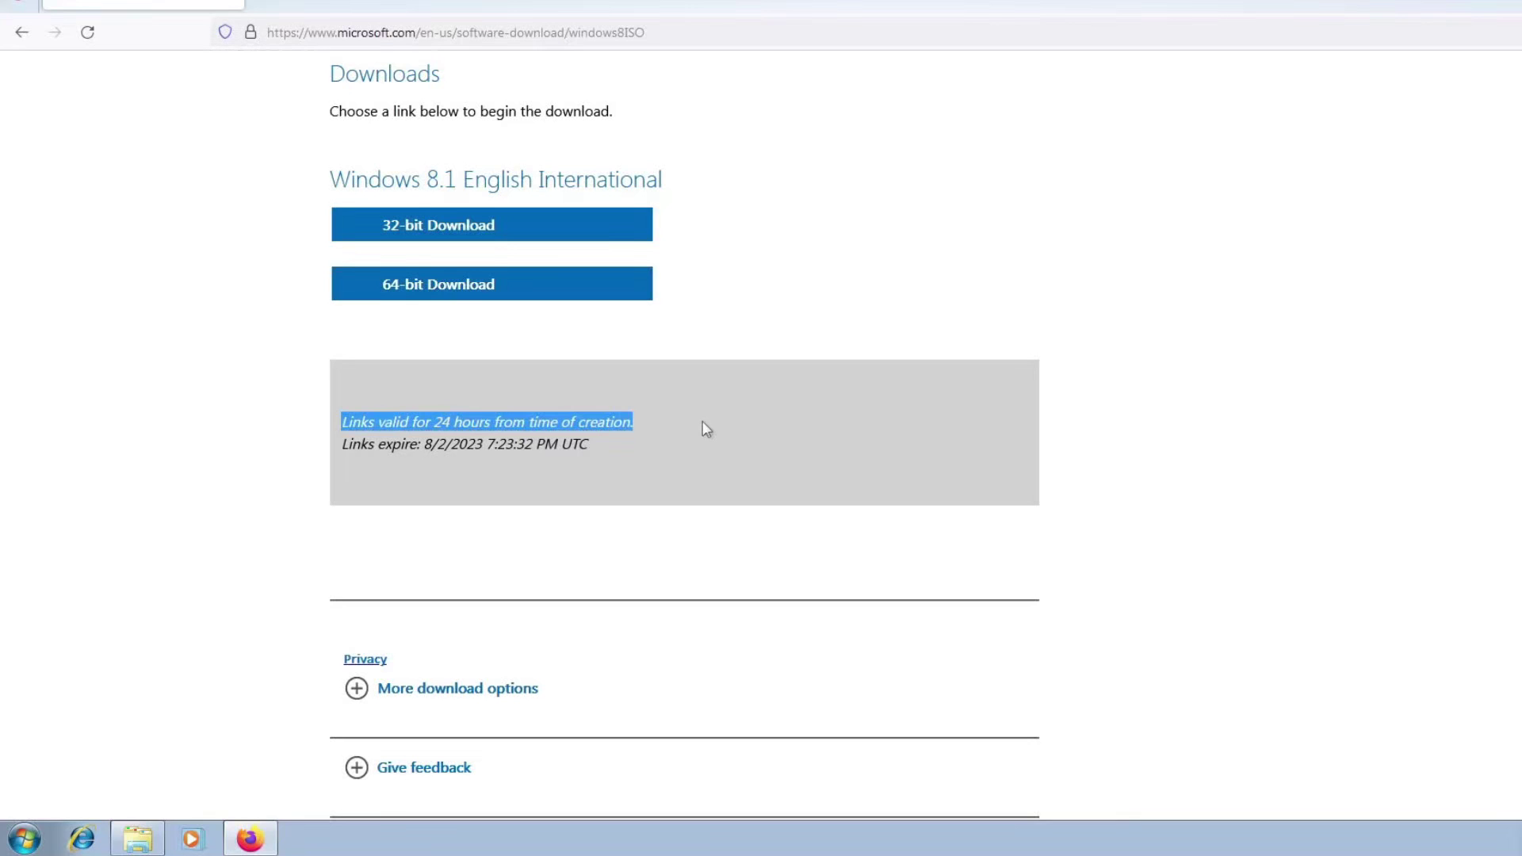
click(517, 299)
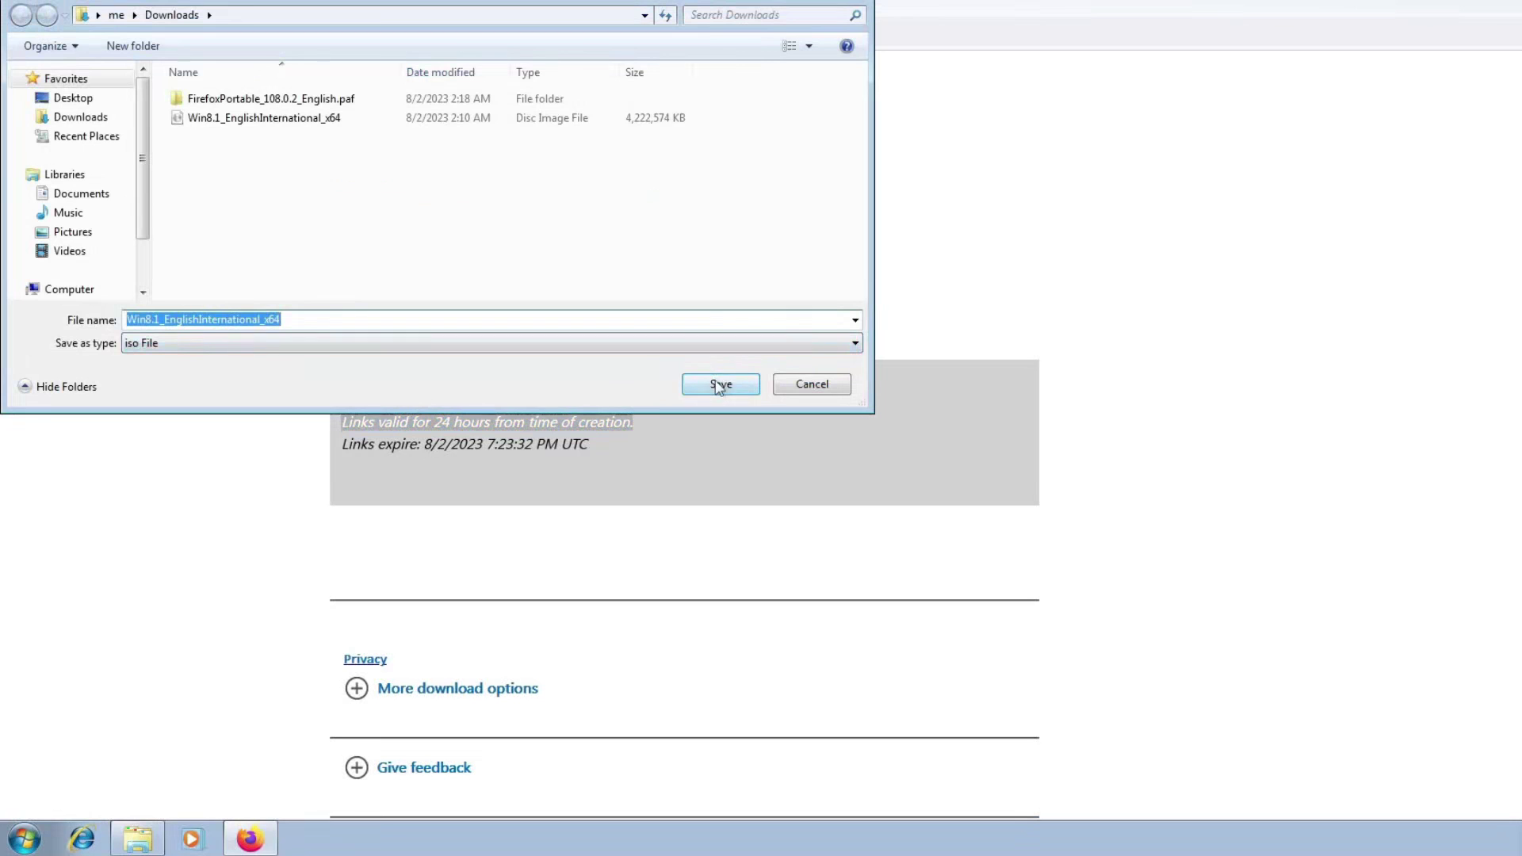
click(719, 385)
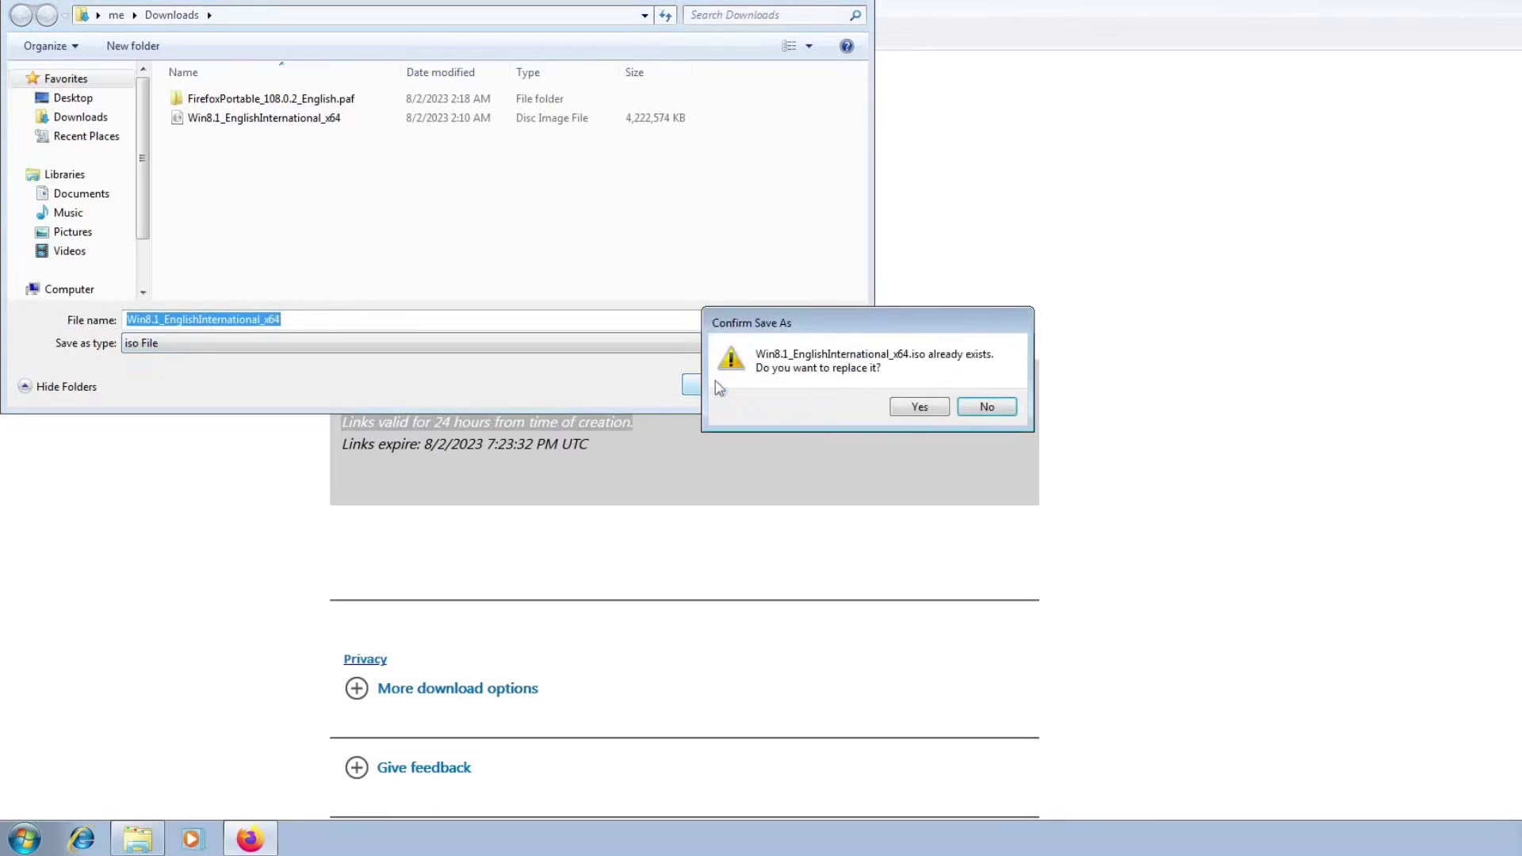
click(1009, 411)
click(828, 383)
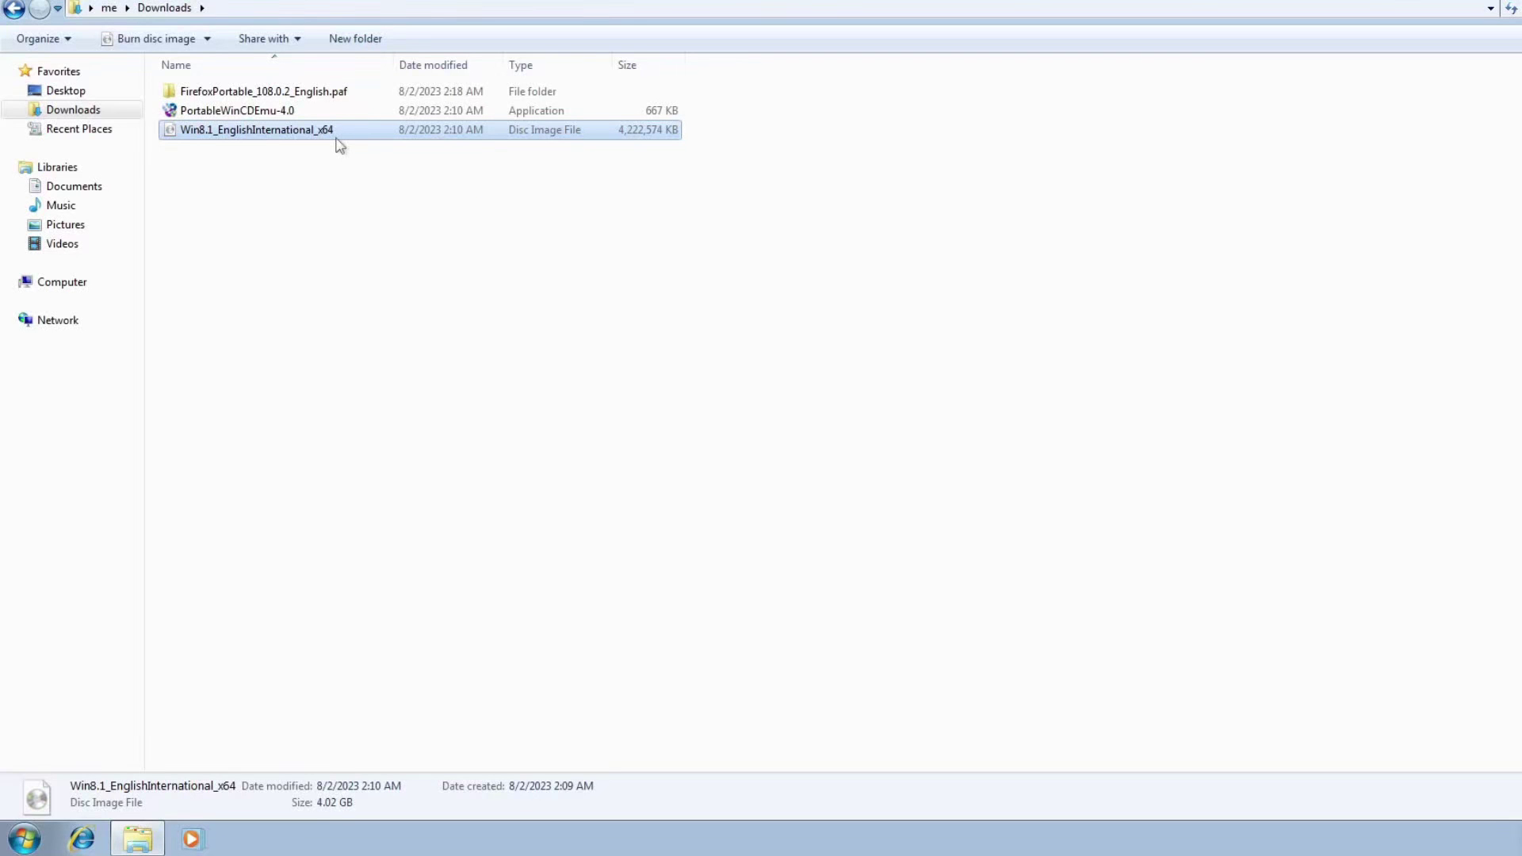
Run PortableWinCDEmu-4.0 with its driver installation allowed and mount the Win8.1_EnglishInternational_x64 image as a virtual drive.
double_click(318, 111)
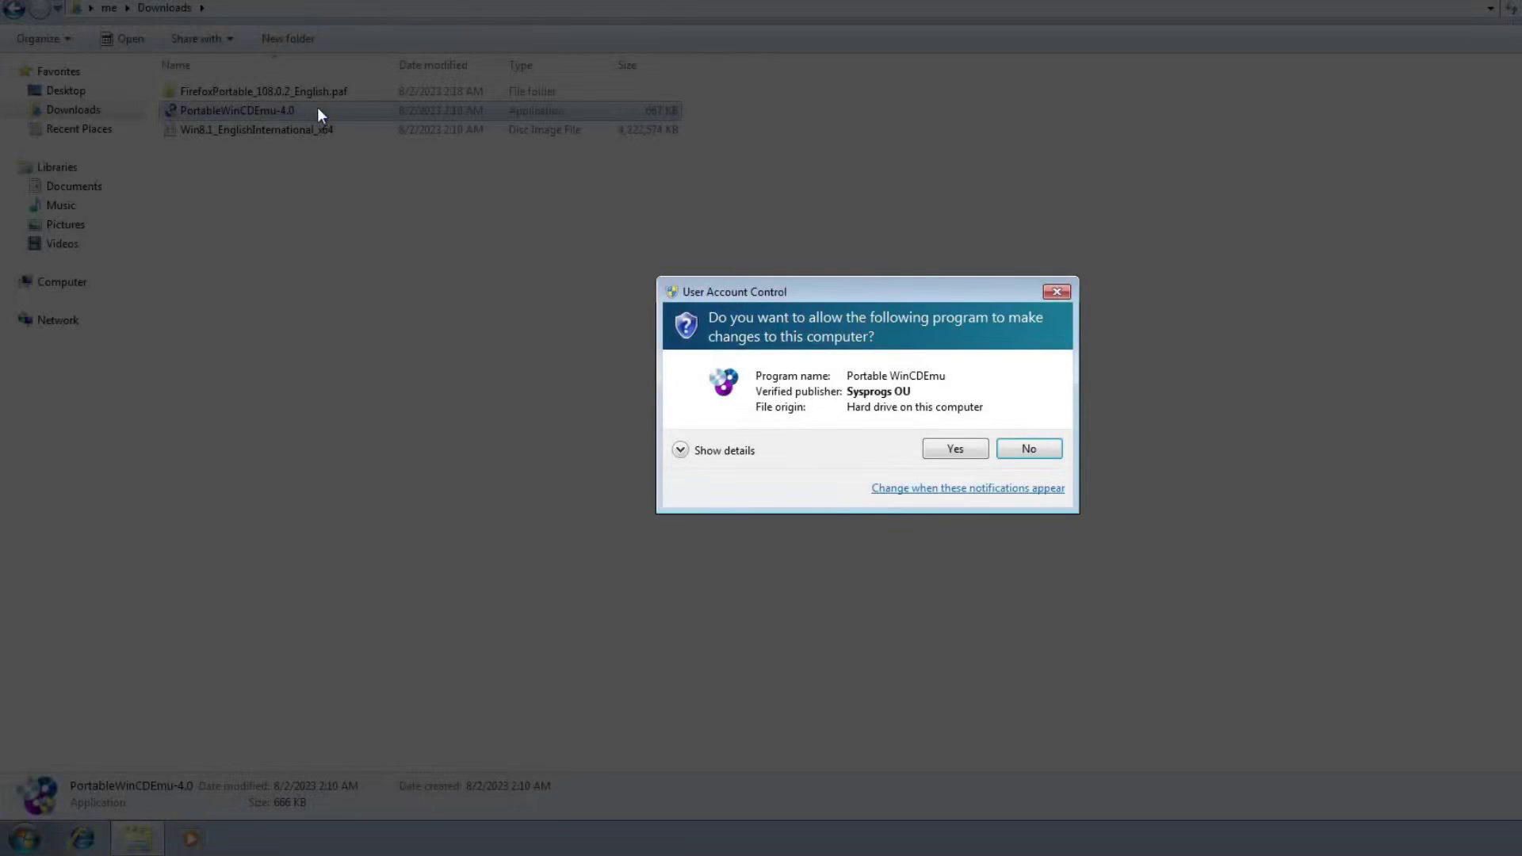
click(965, 449)
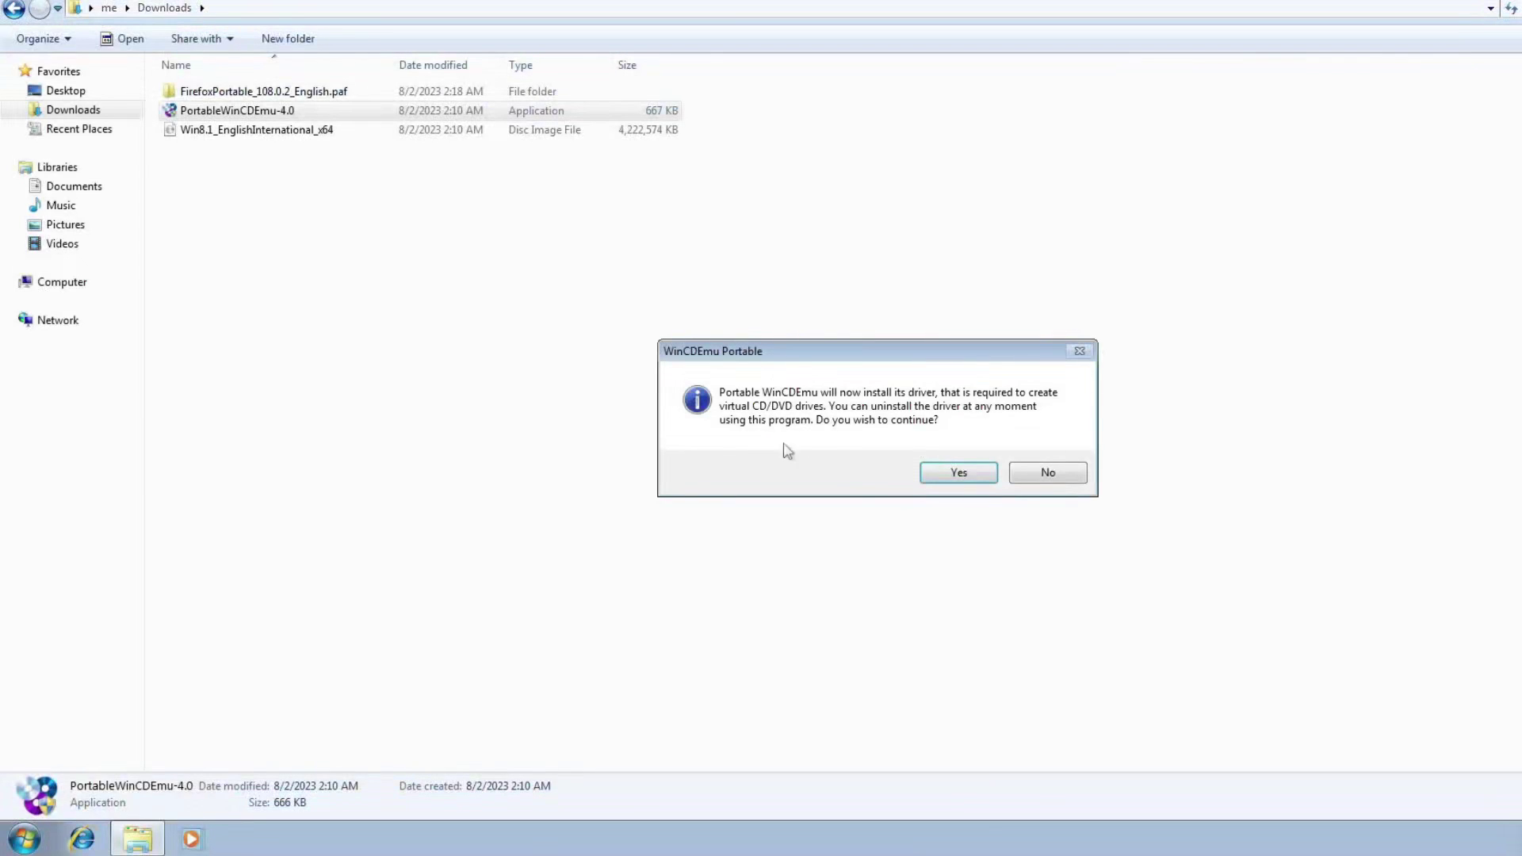
click(958, 474)
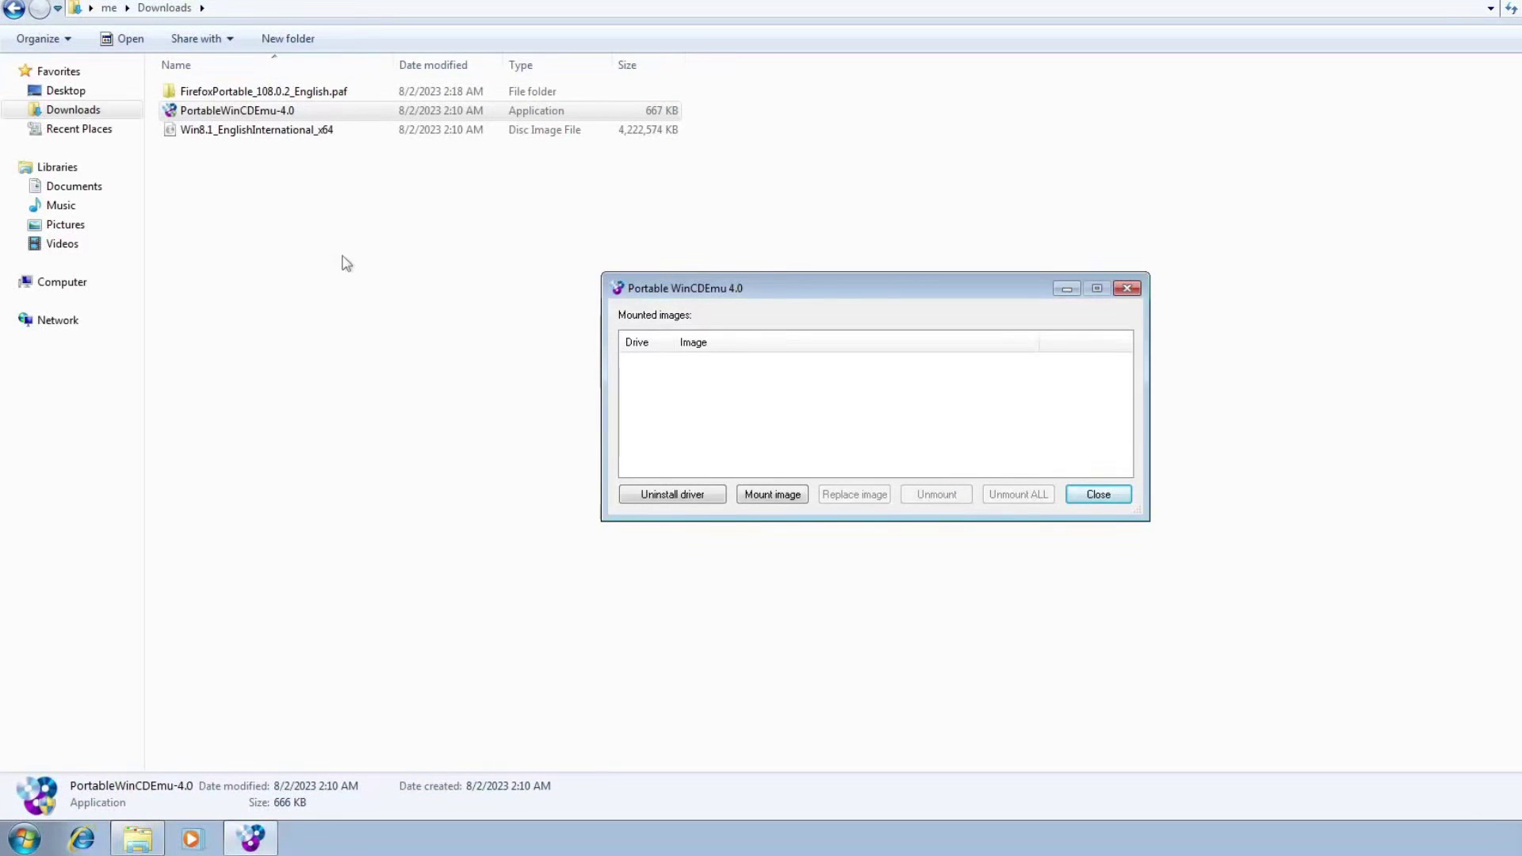
drag(232, 137, 752, 403)
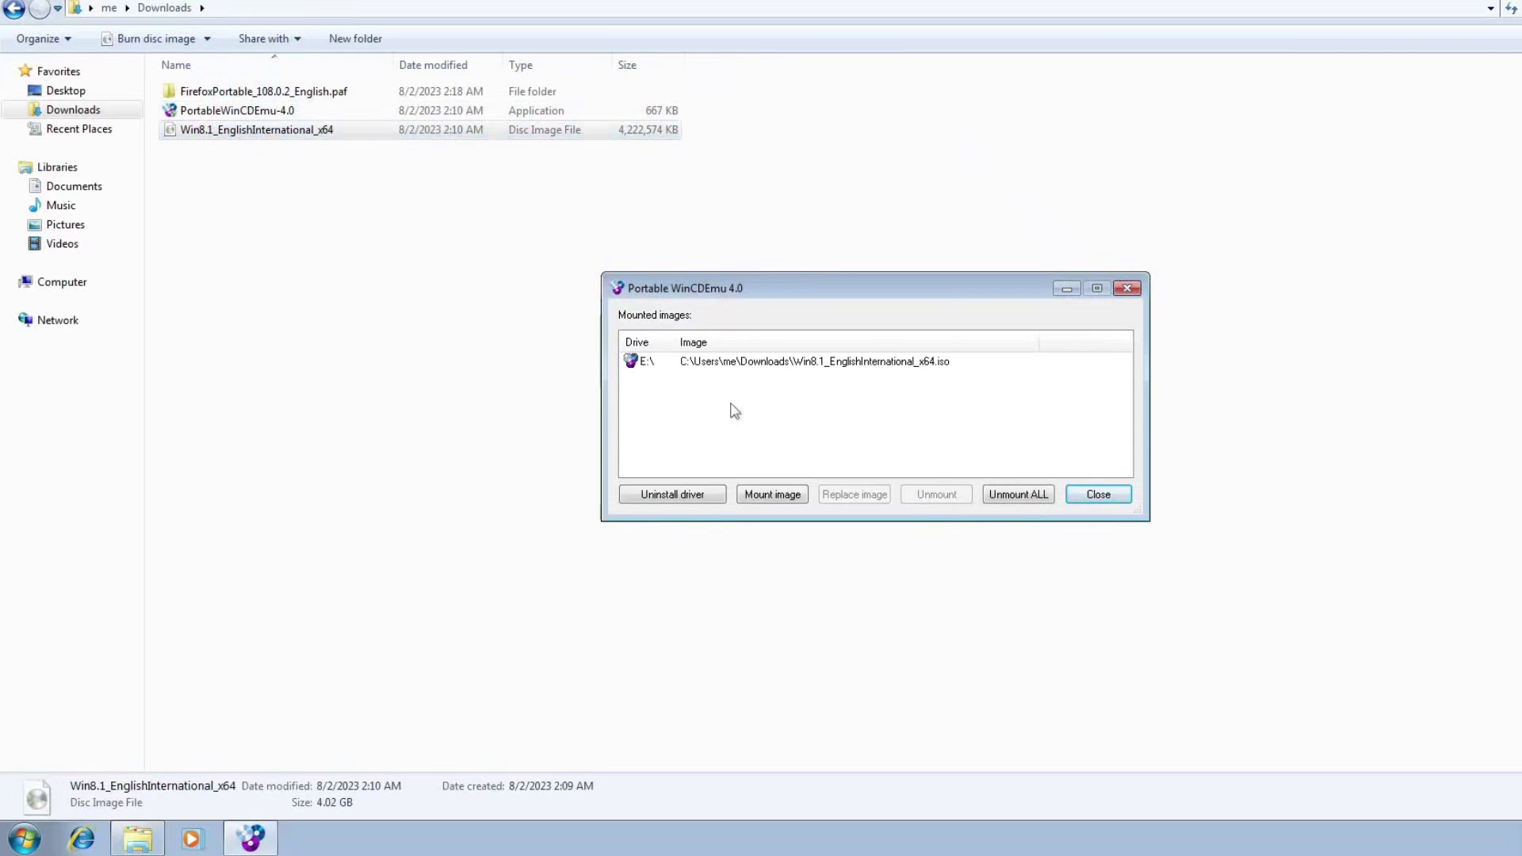
Run setup.exe from the mounted Windows 8.1 disc with permission granted, and decline downloading important updates.
click(119, 282)
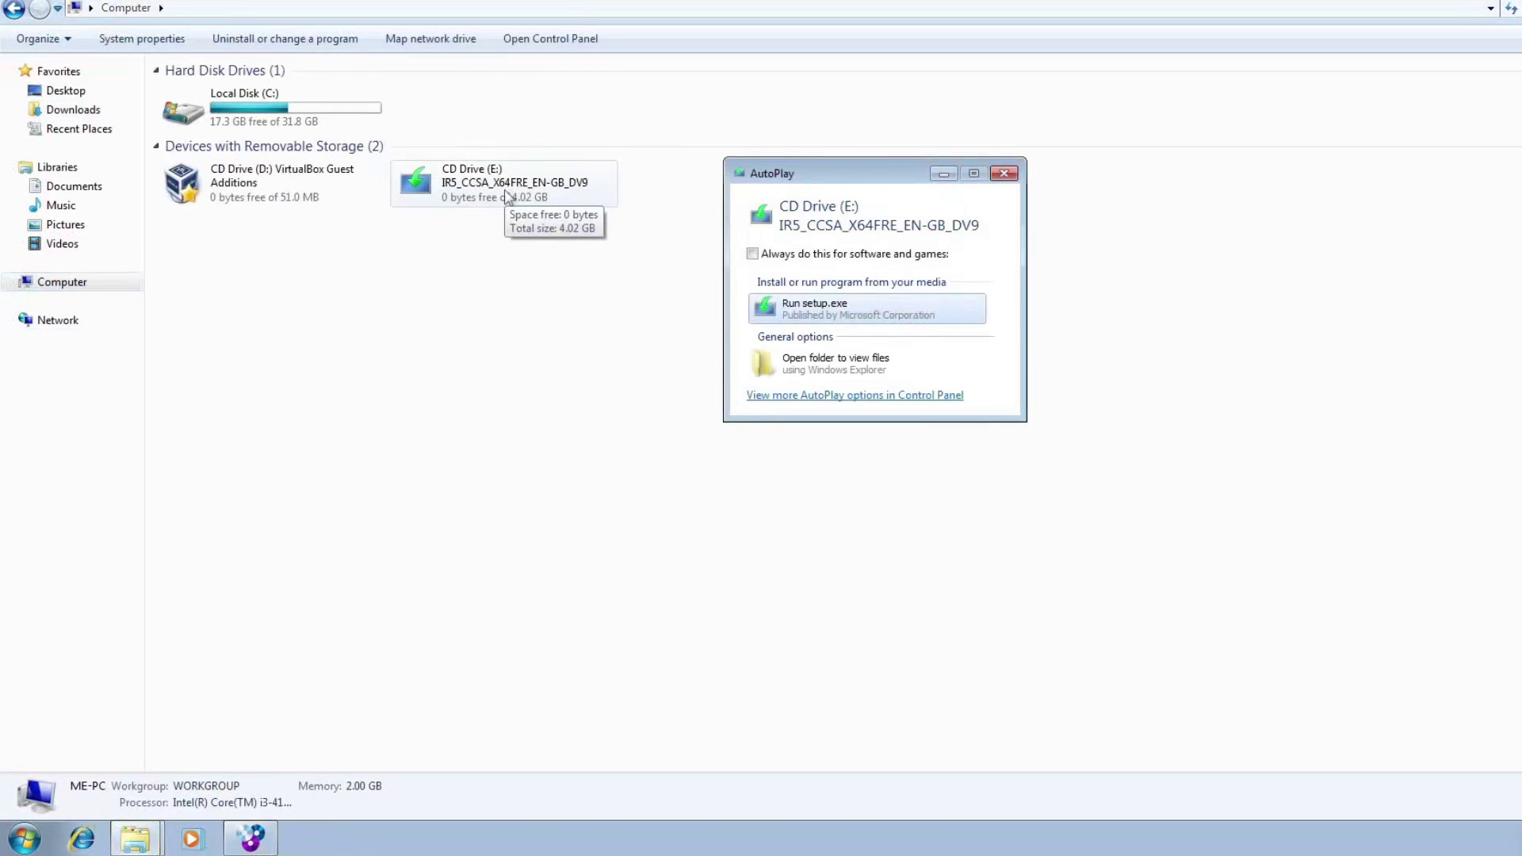
click(819, 306)
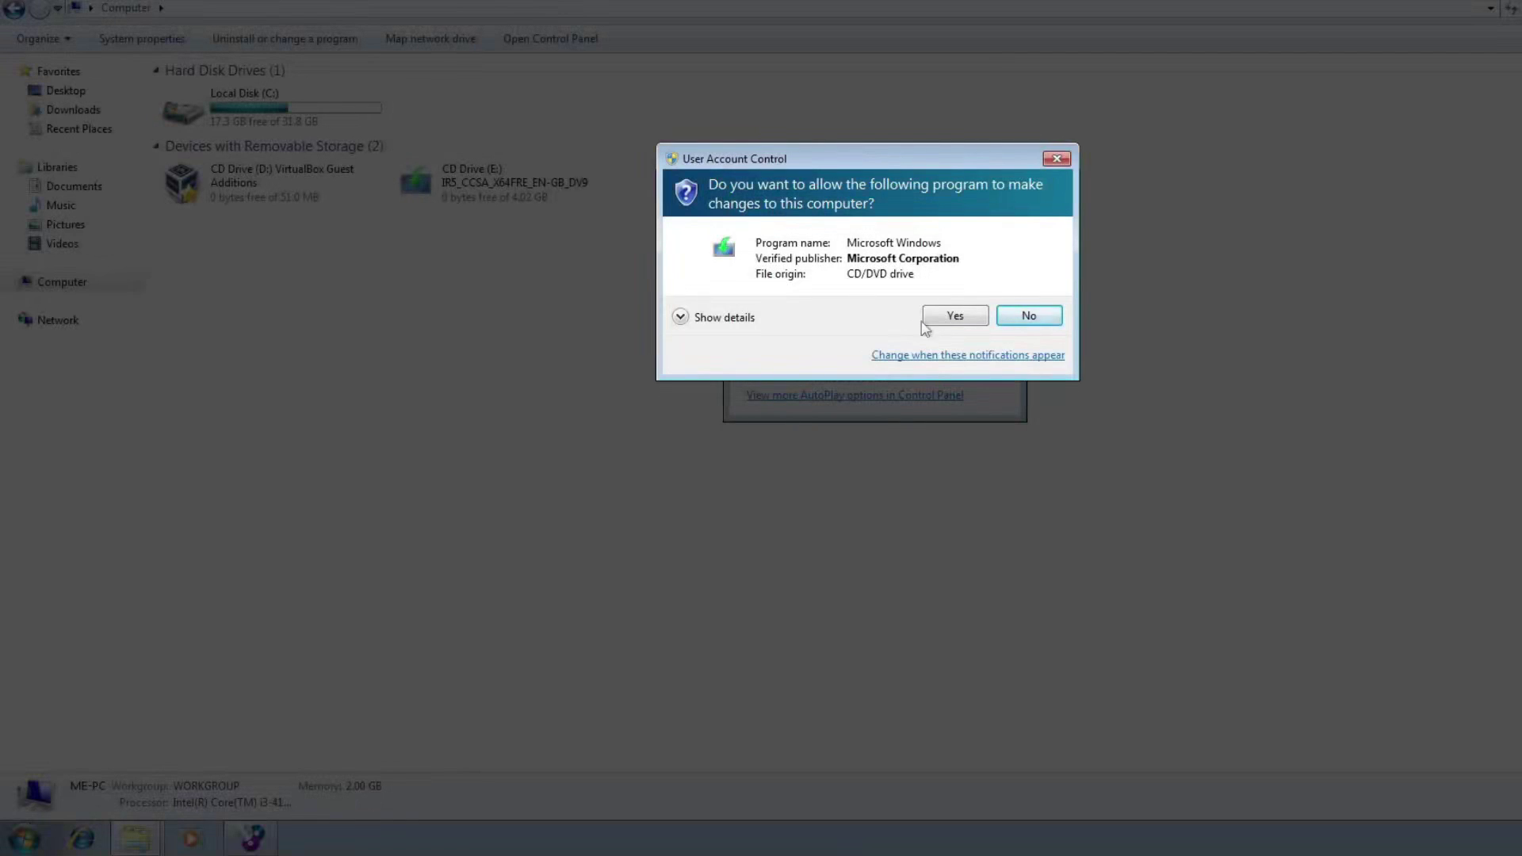
click(951, 316)
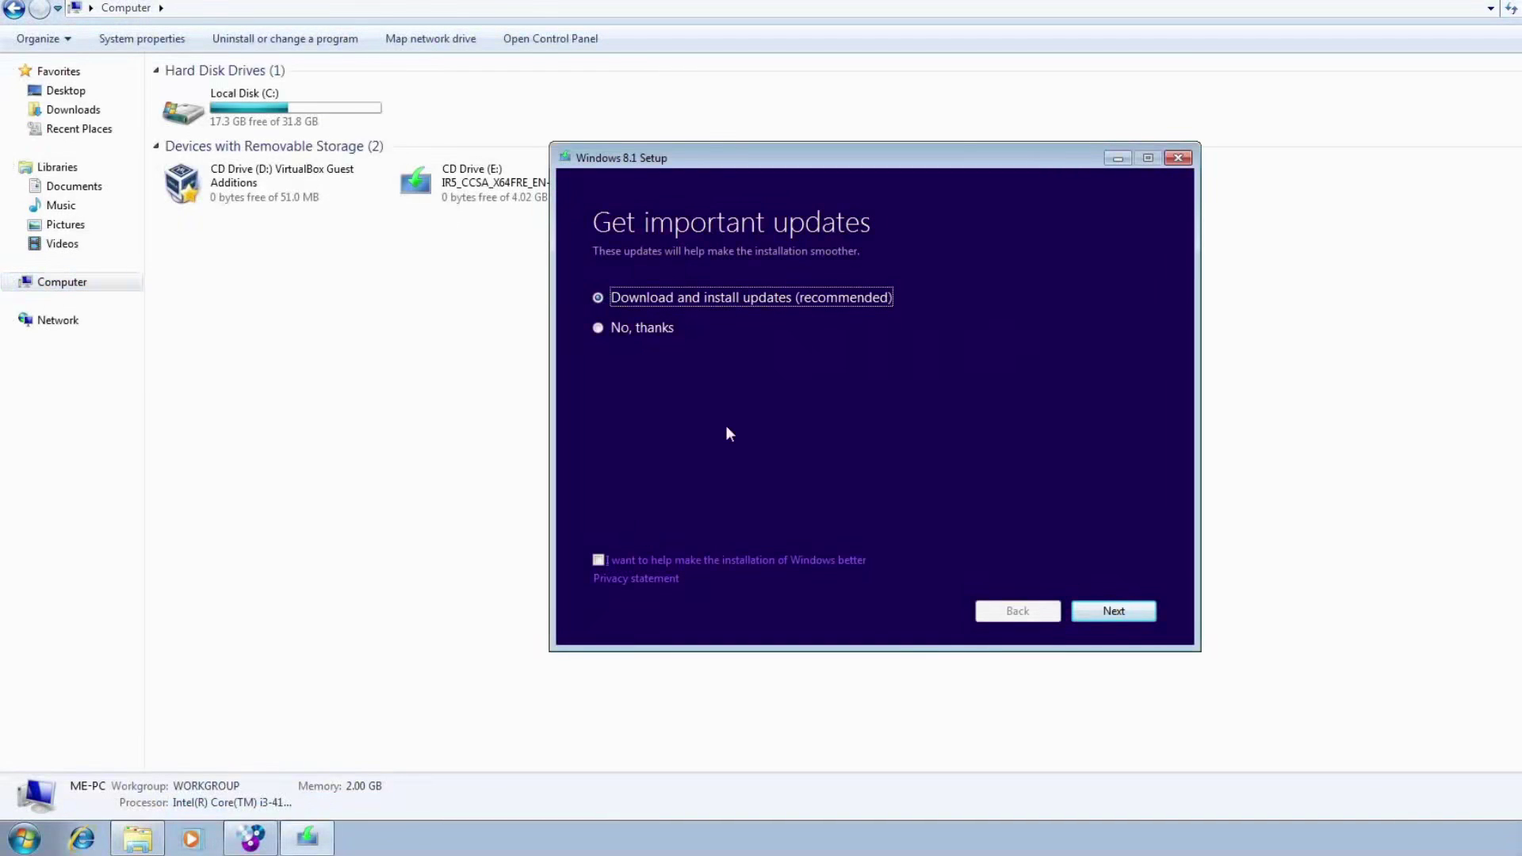
click(632, 335)
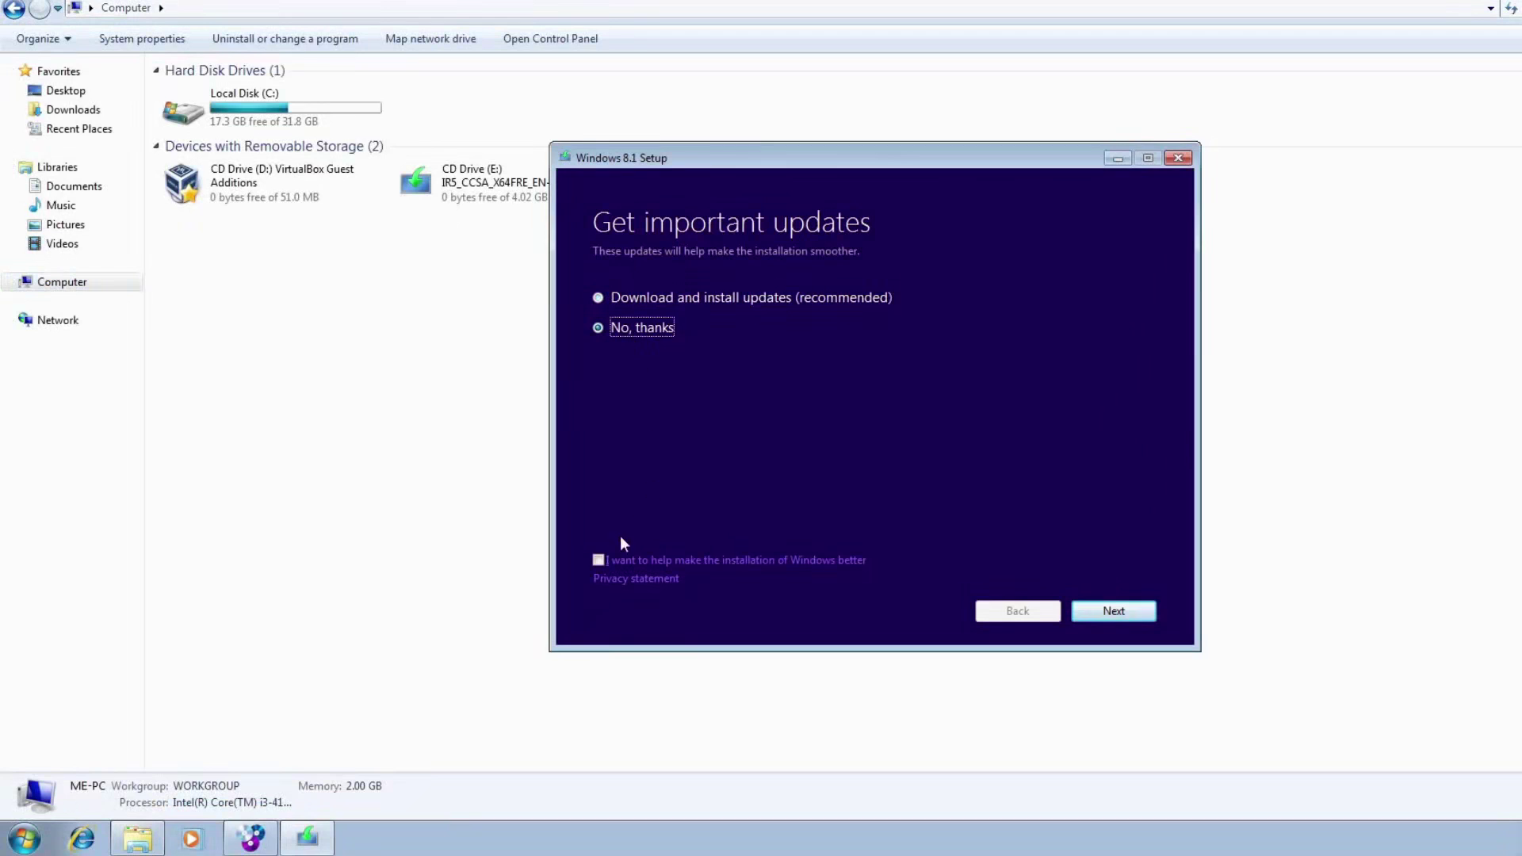
click(1113, 612)
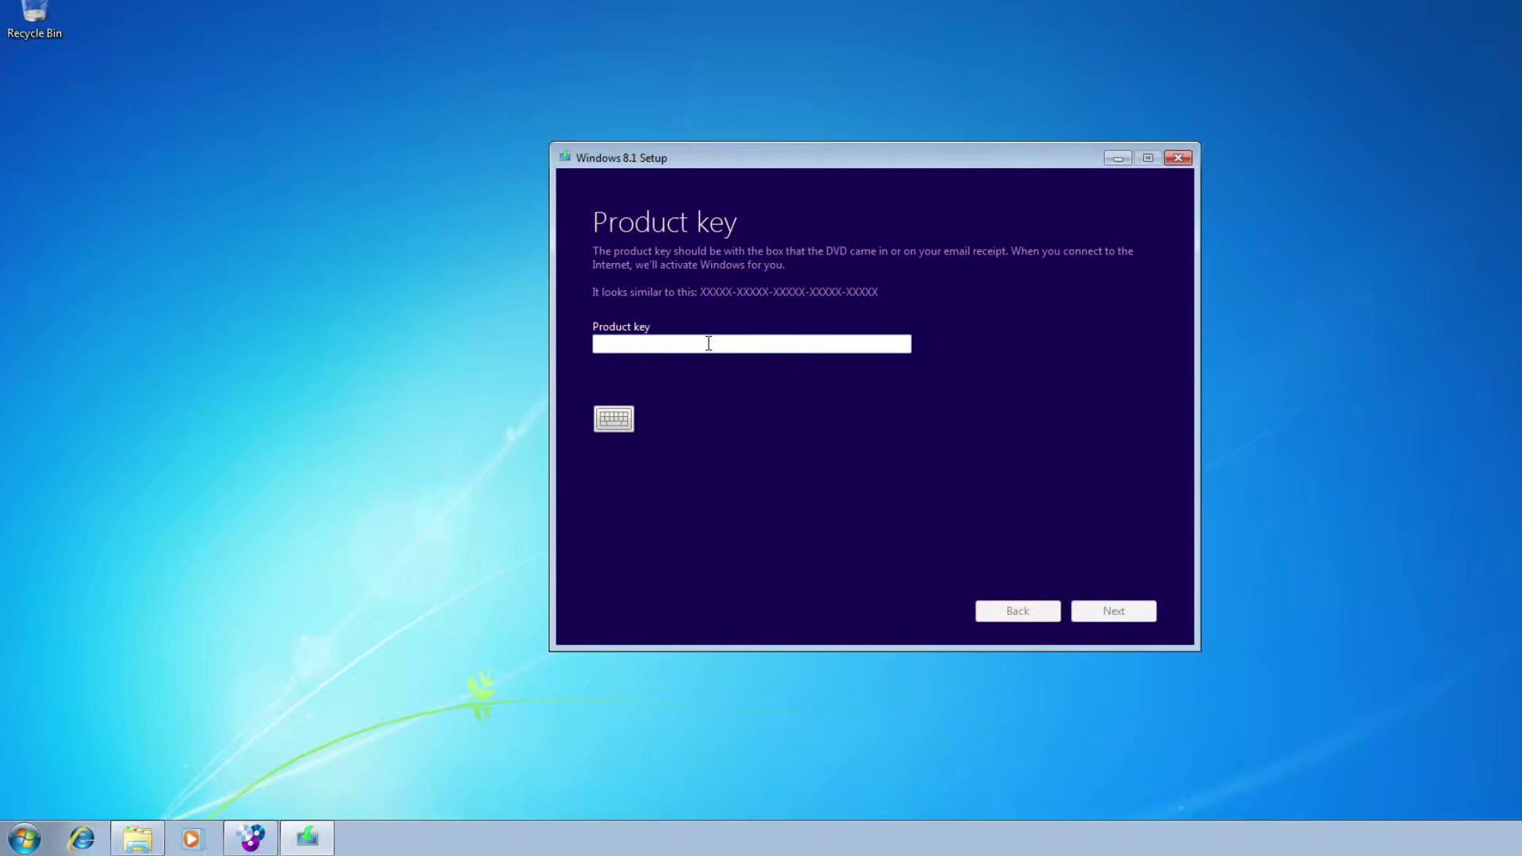
Paste the Windows product key into the Product key field and continue to the licence terms.
right_click(709, 344)
click(737, 416)
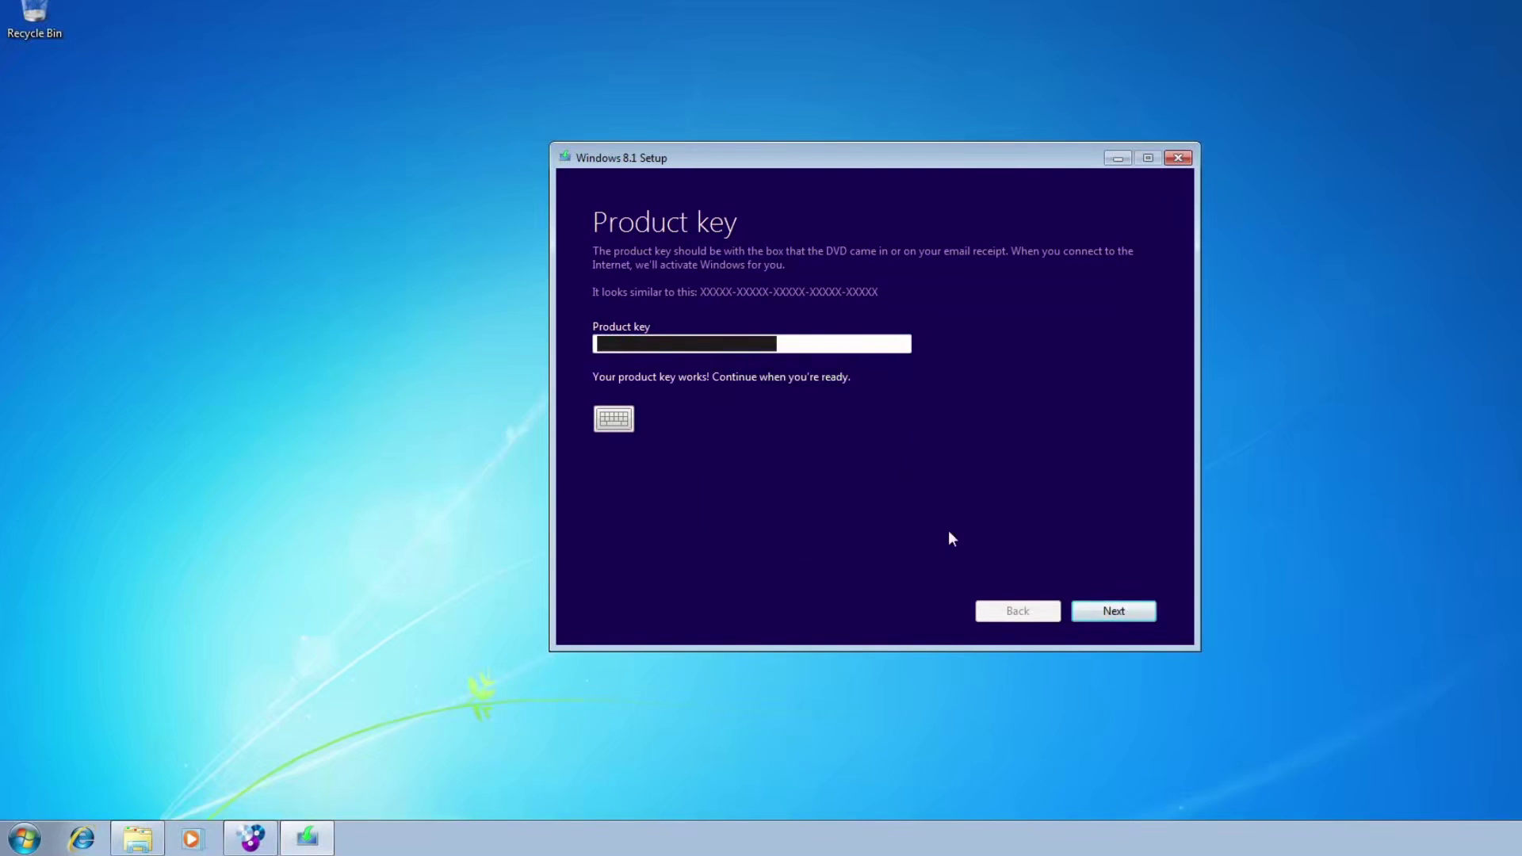
click(1080, 615)
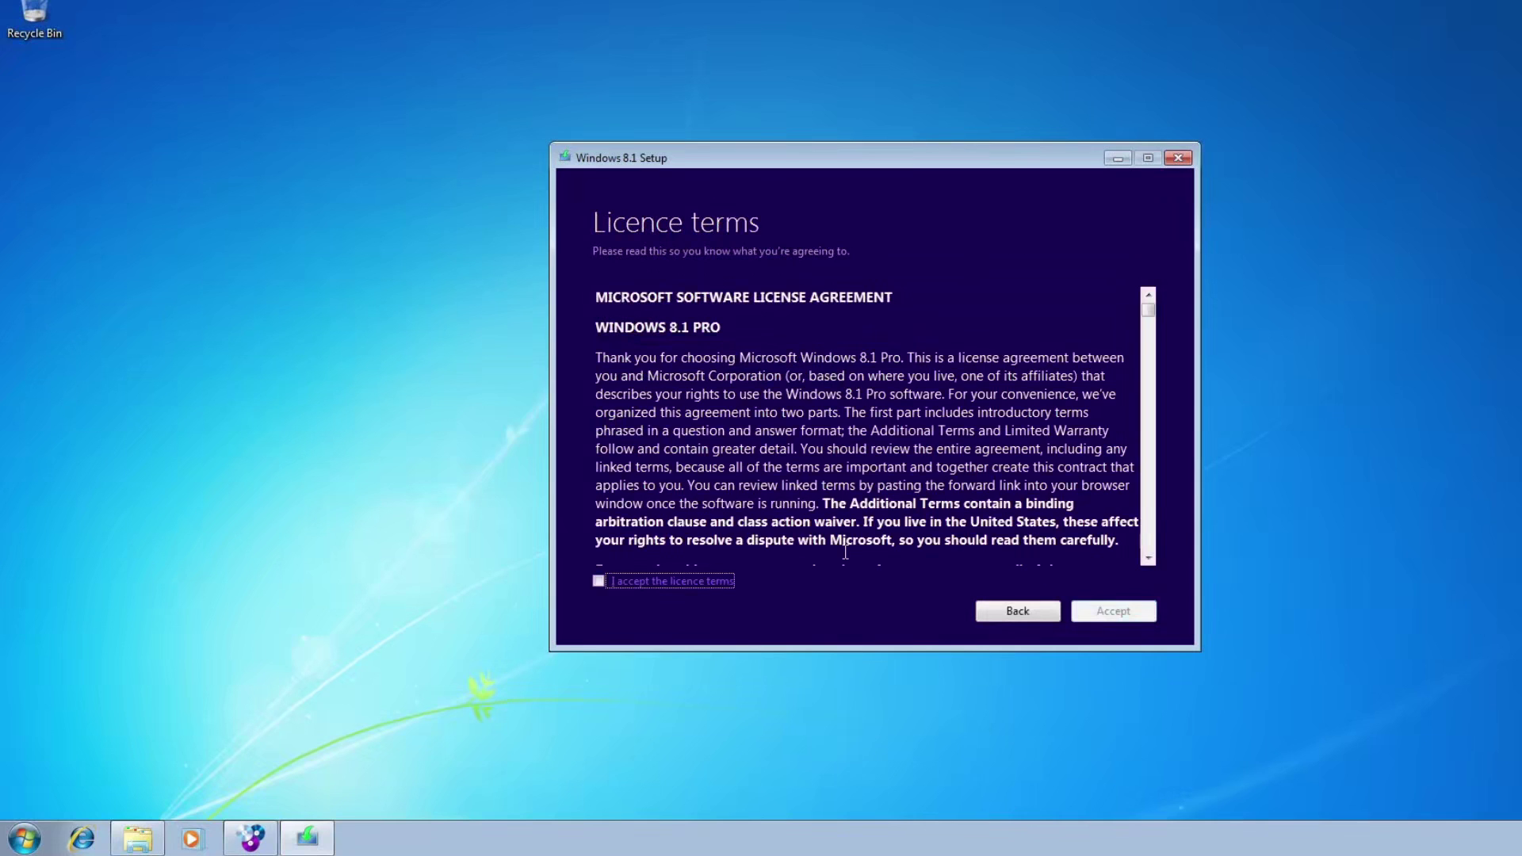
Accept the licence terms and choose to keep personal files only for the installation.
click(687, 580)
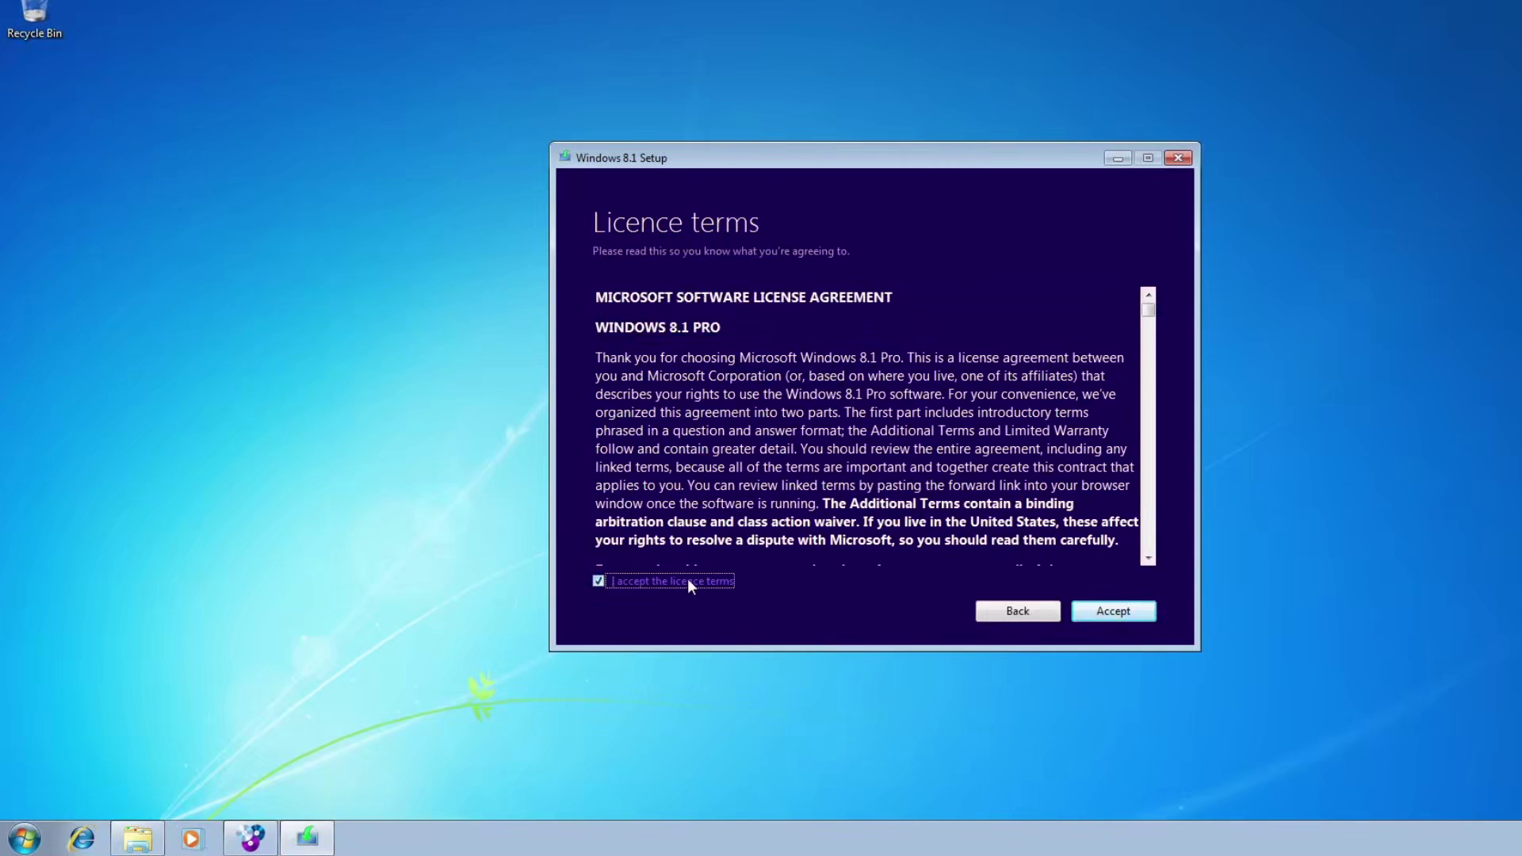
click(1116, 611)
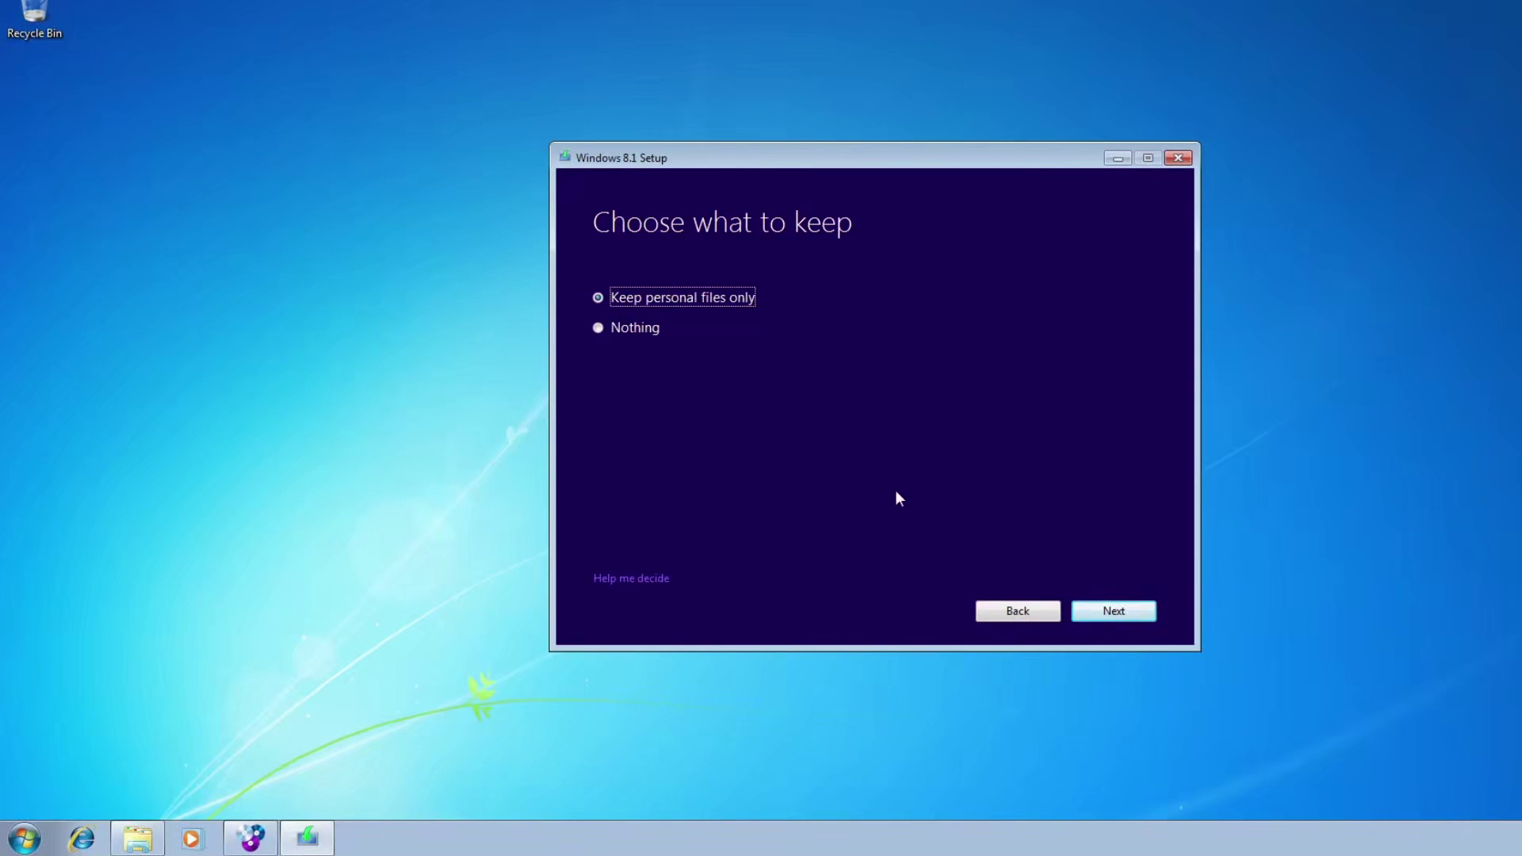
click(644, 335)
click(649, 306)
click(1131, 612)
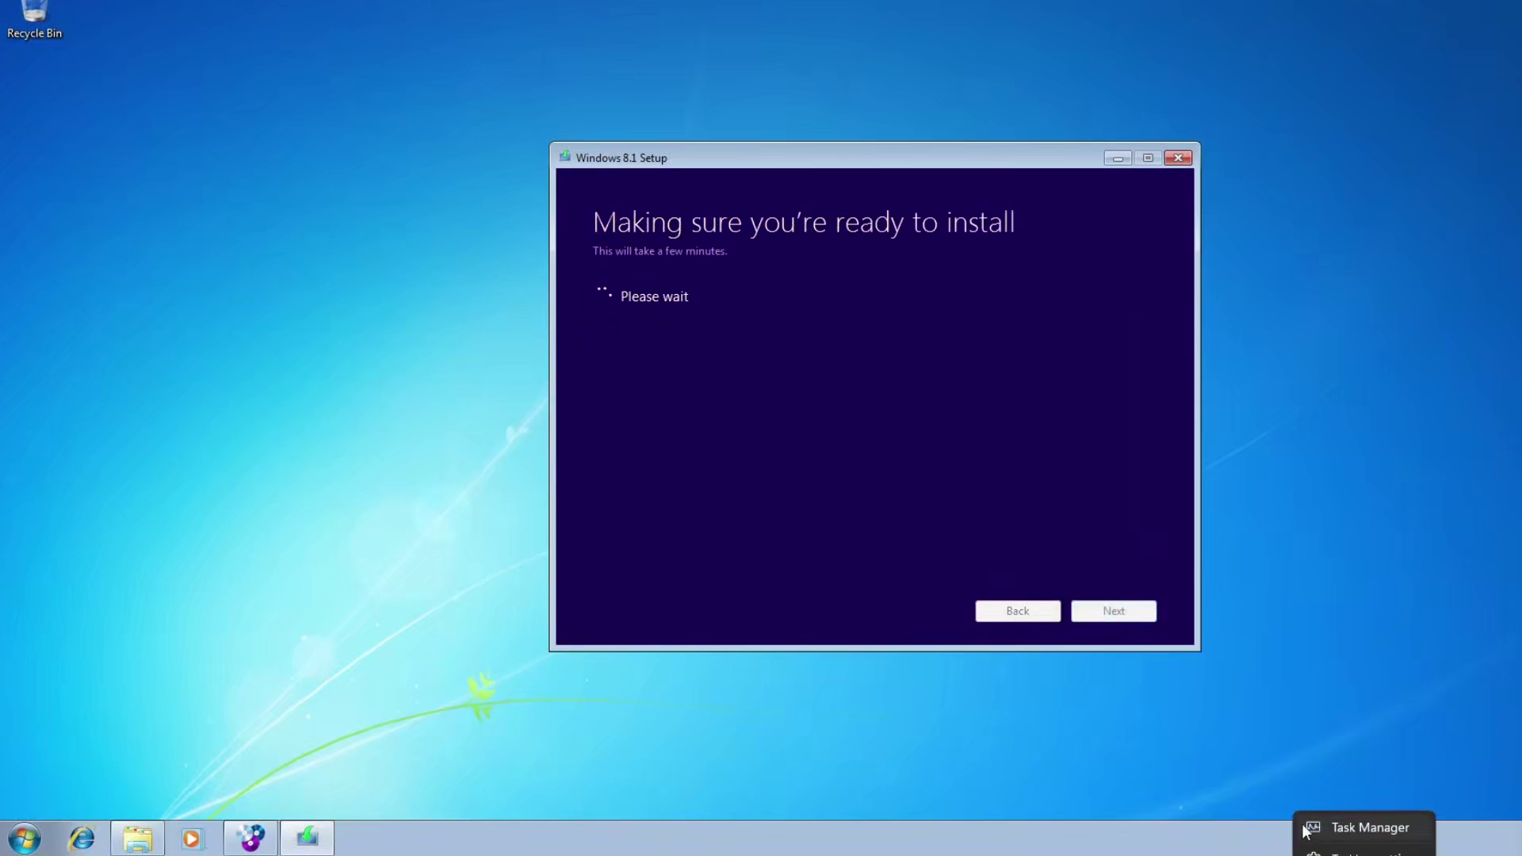
click(1067, 303)
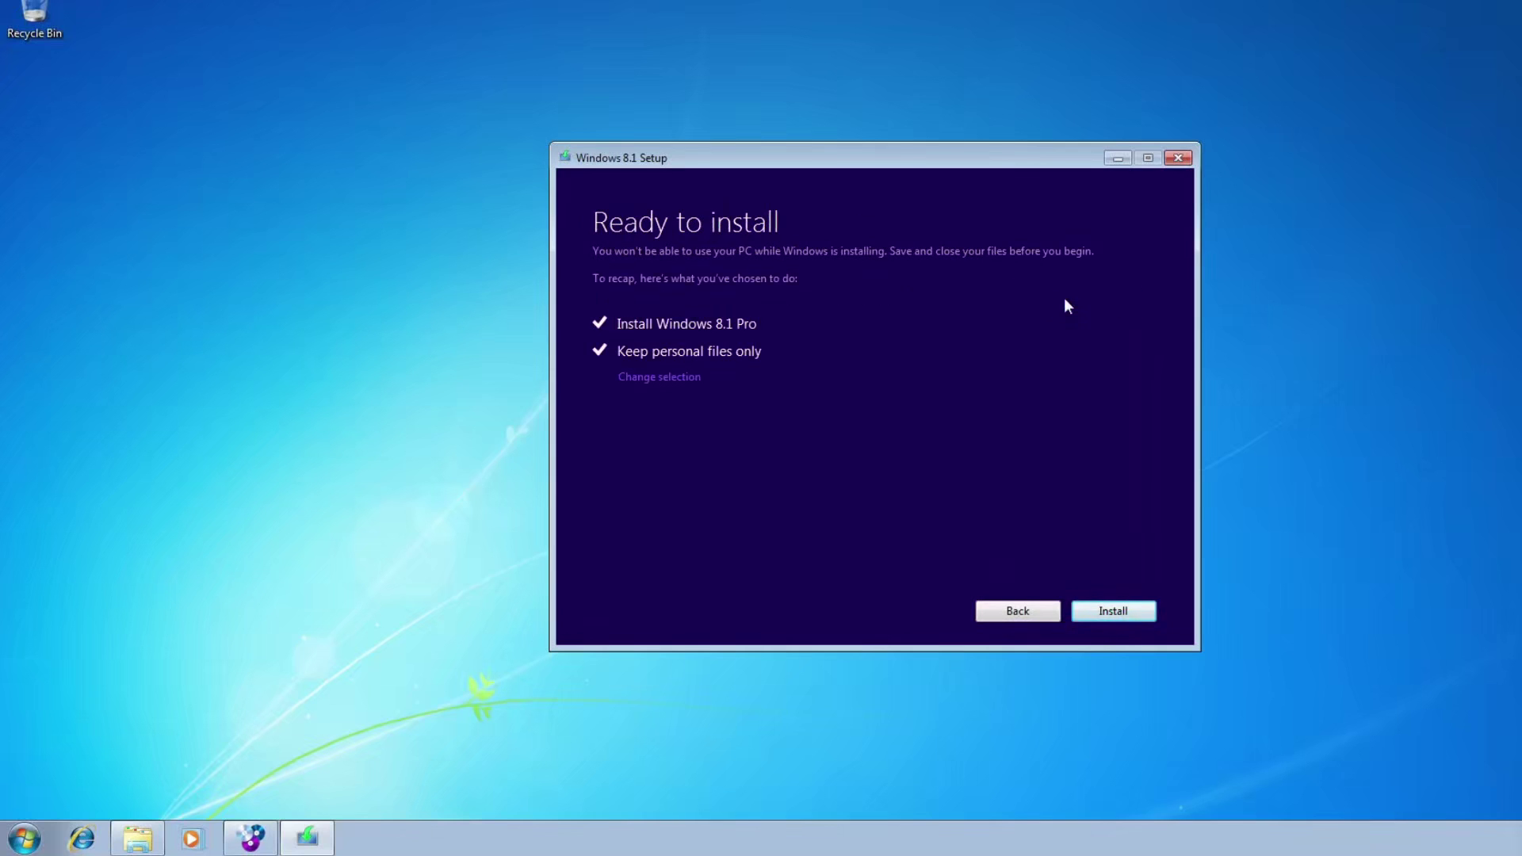
Review the choice of what to keep from the setup recap and check the Downloads folder before installing.
click(683, 379)
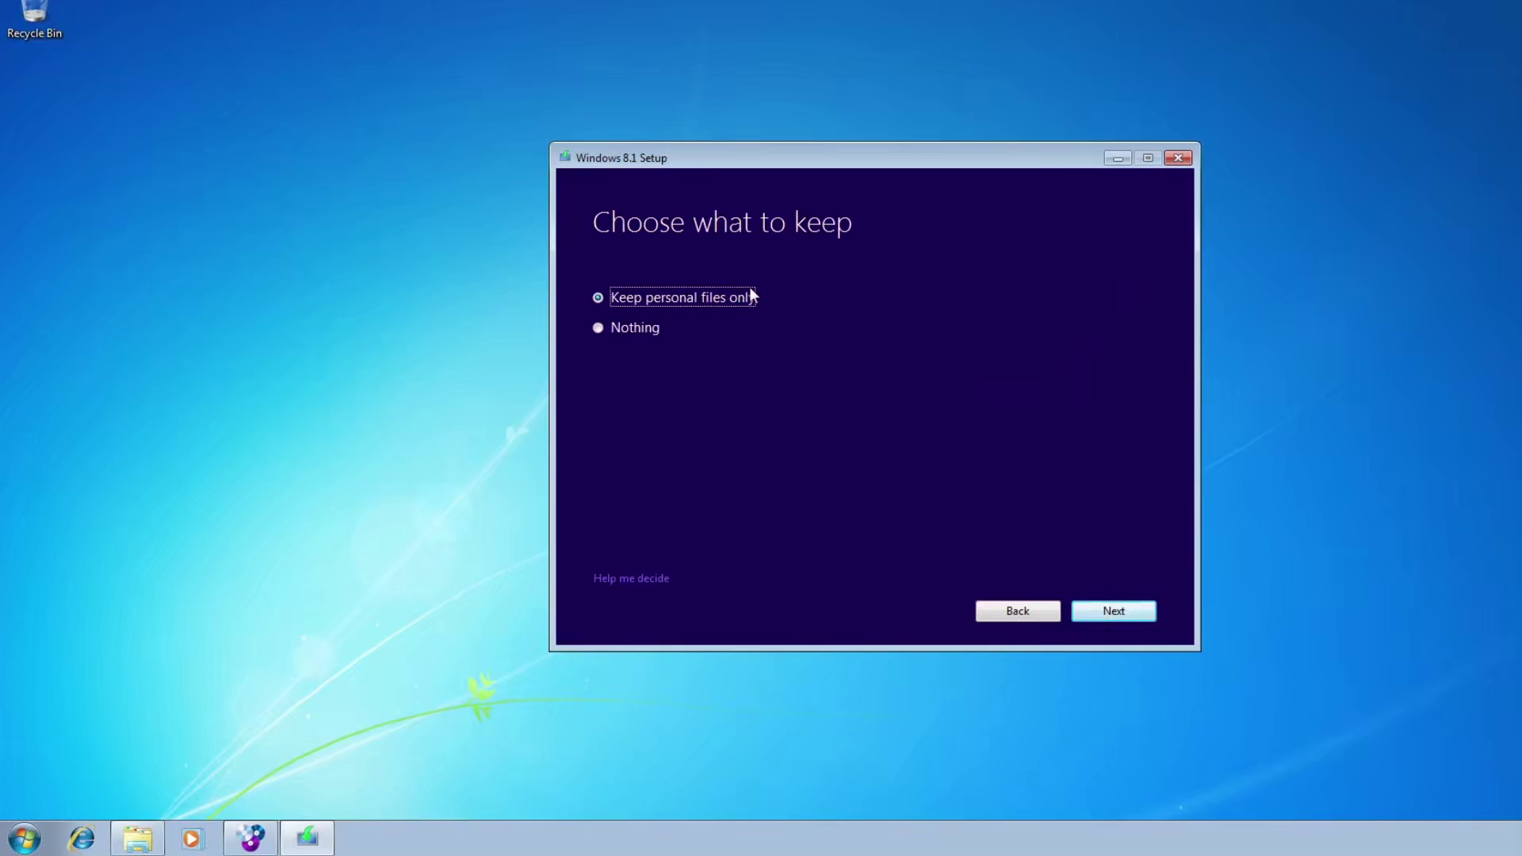
click(1124, 615)
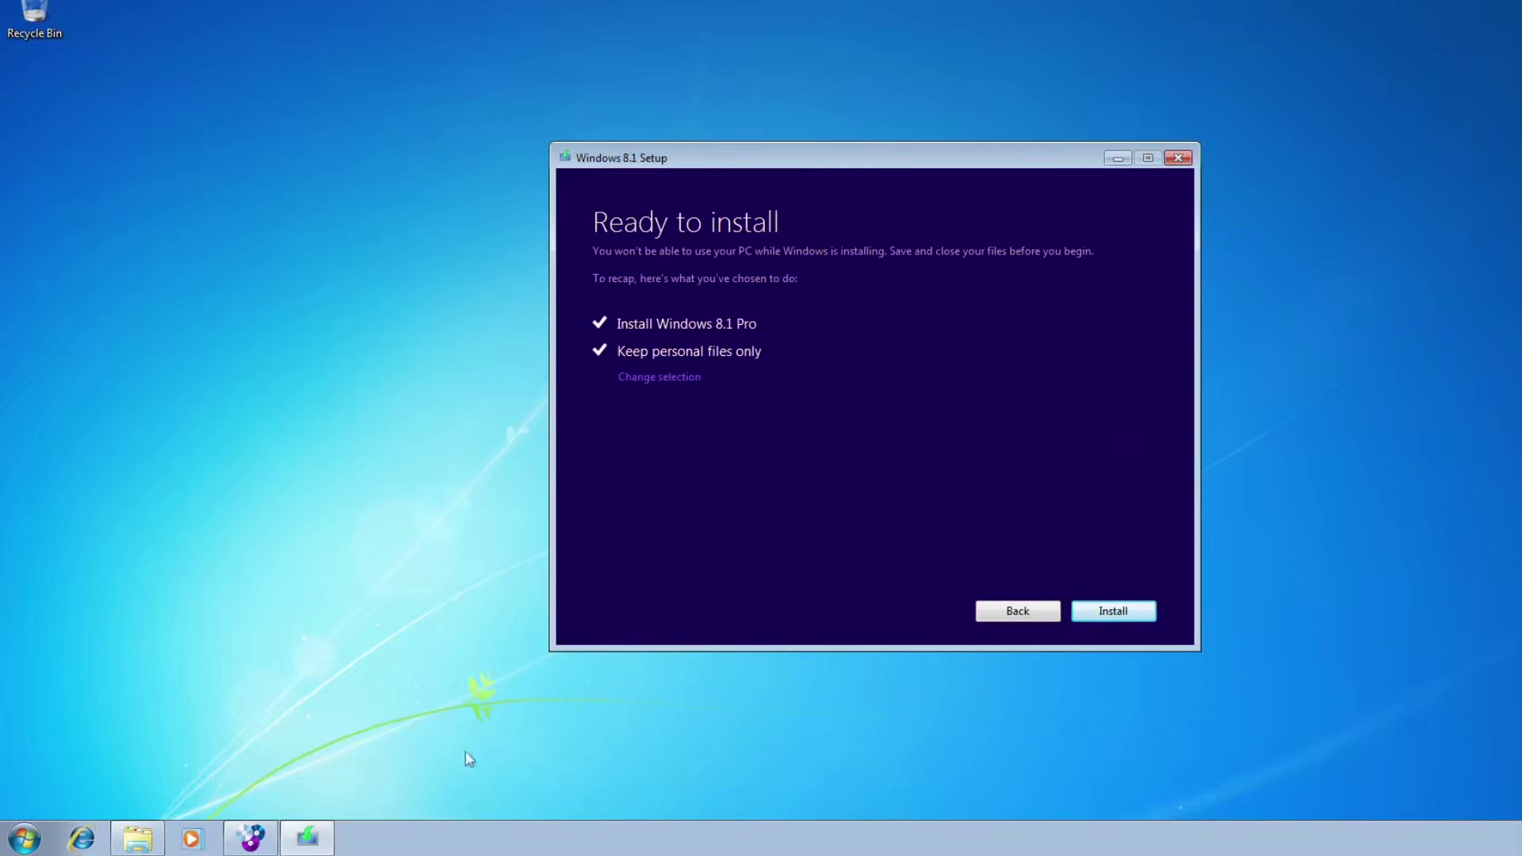
mouse_move(150, 839)
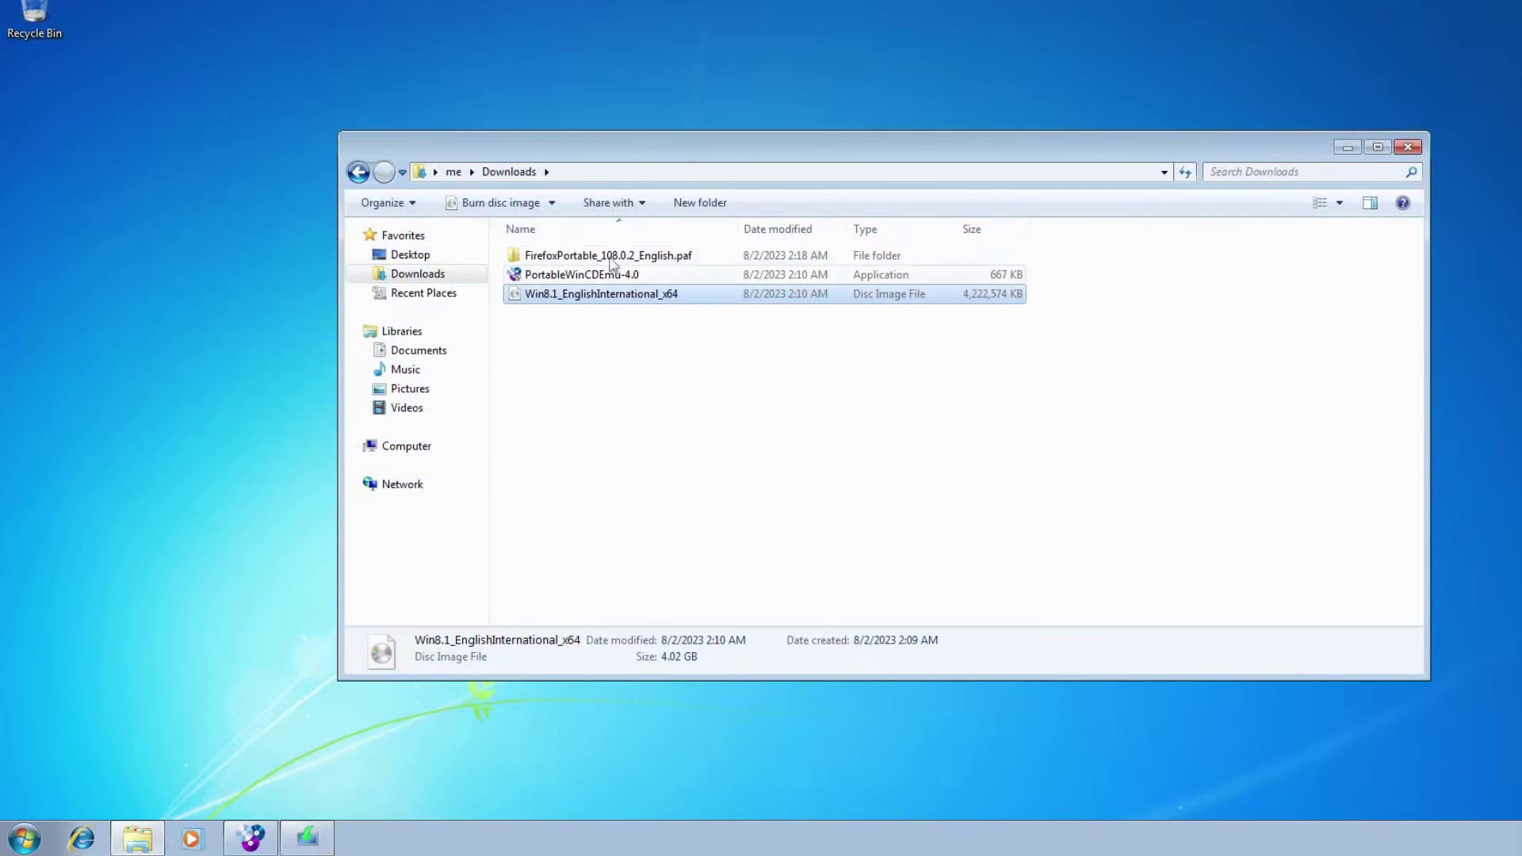
click(1347, 148)
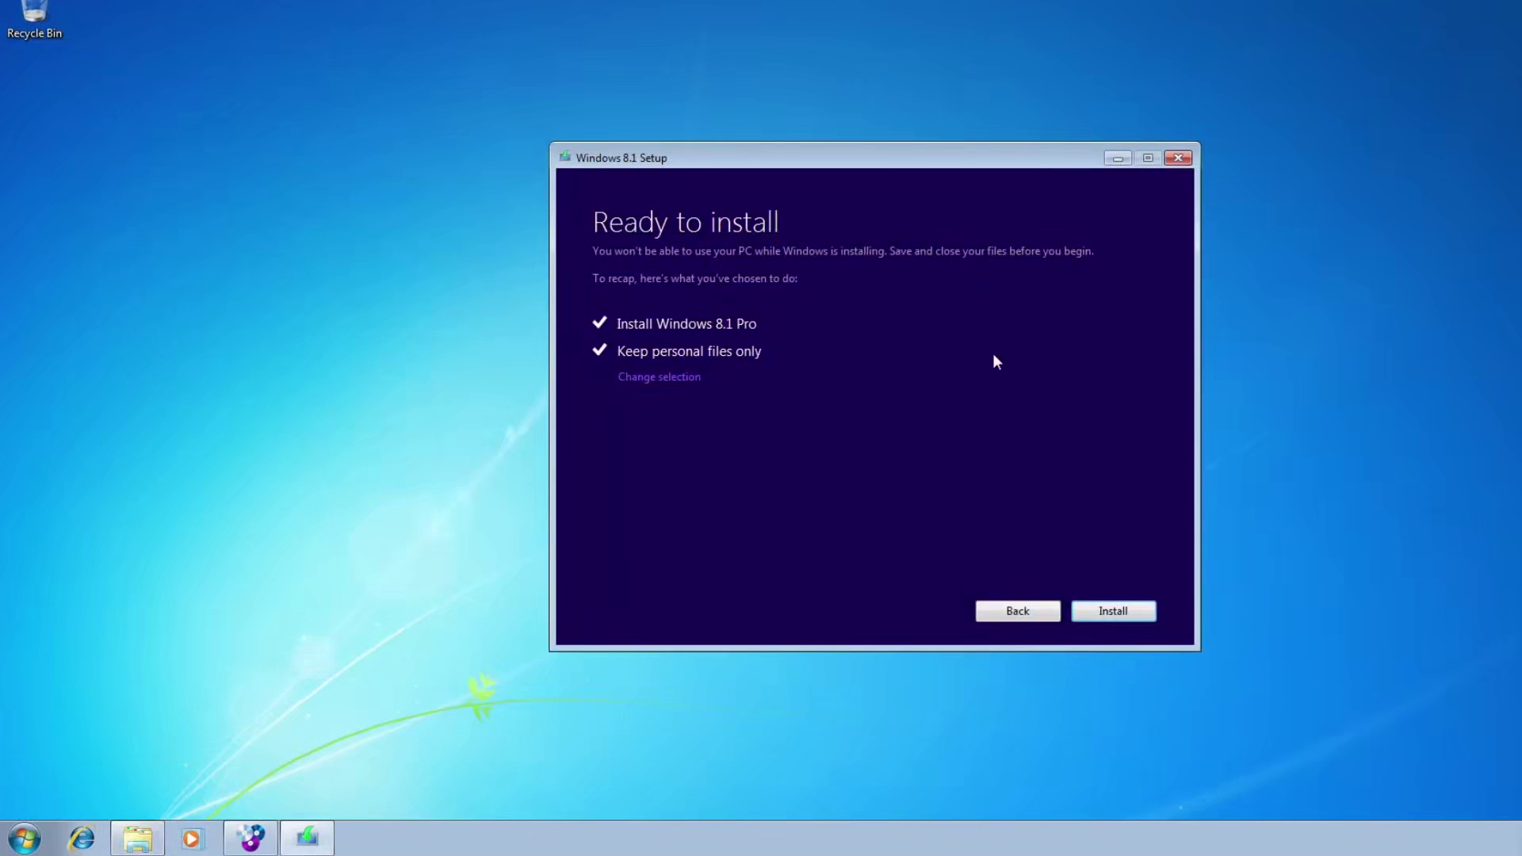
Start the Windows 8.1 Pro installation and switch the virtual machine window to full screen for the Personalise stage.
click(1116, 612)
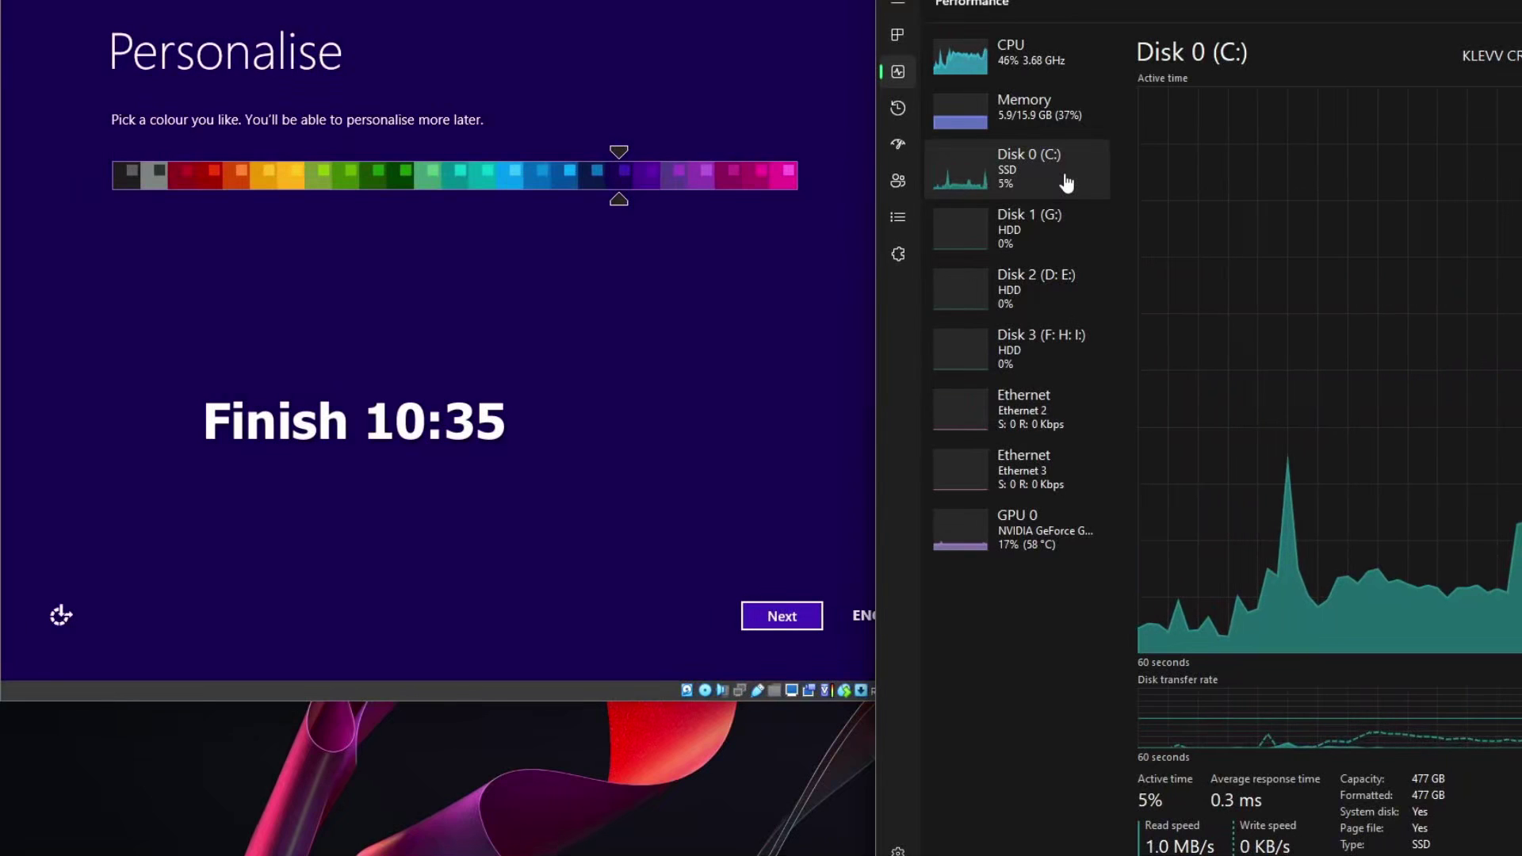
click(800, 497)
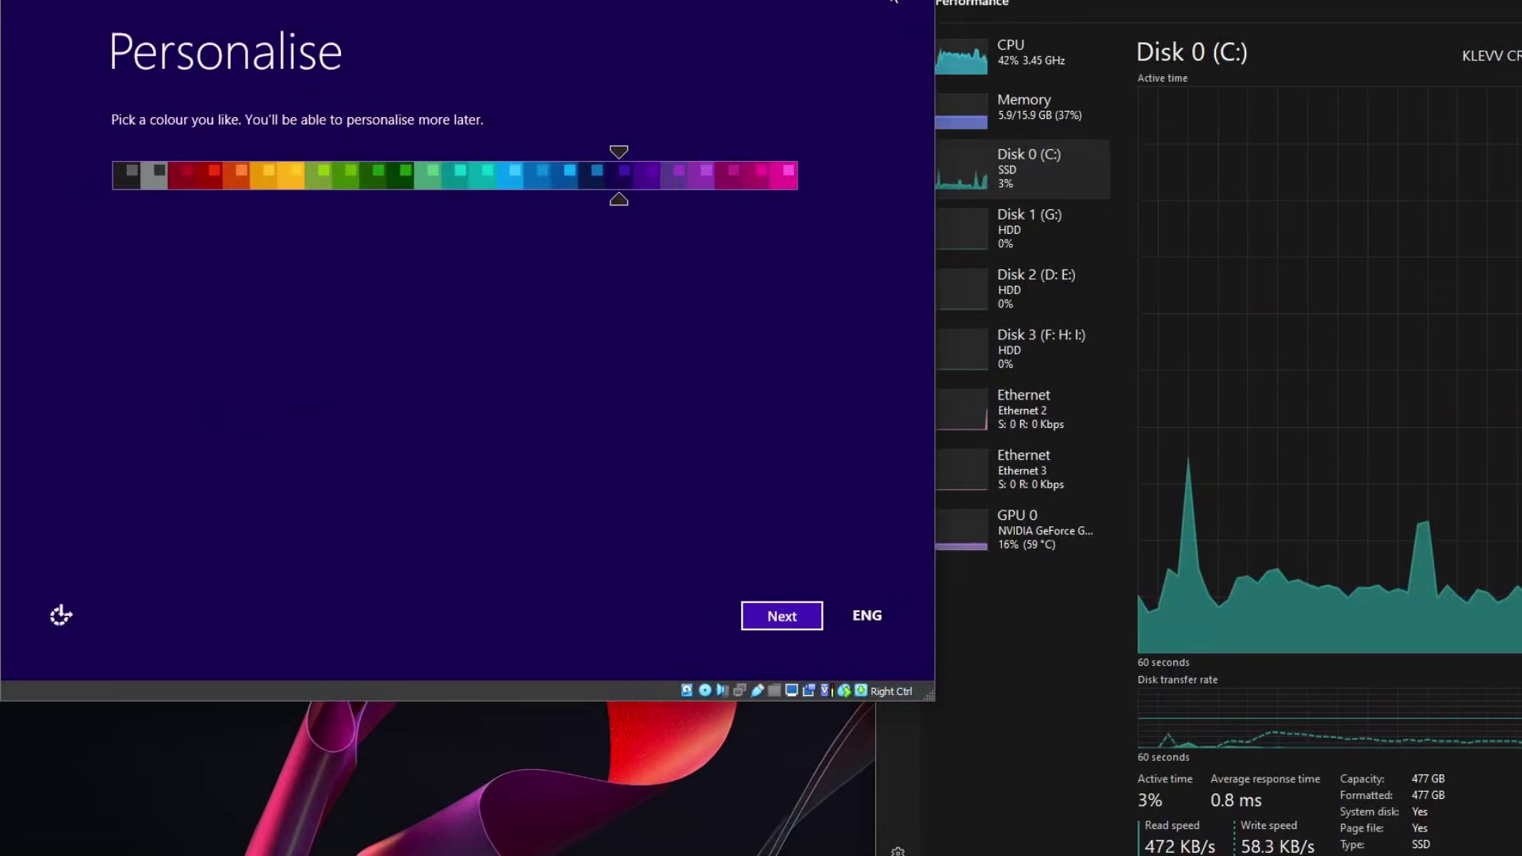
key(Control_R+f)
Pick the dark magenta colour on the Personalise page and choose to customise the settings instead of using express settings.
drag(359, 244, 1088, 239)
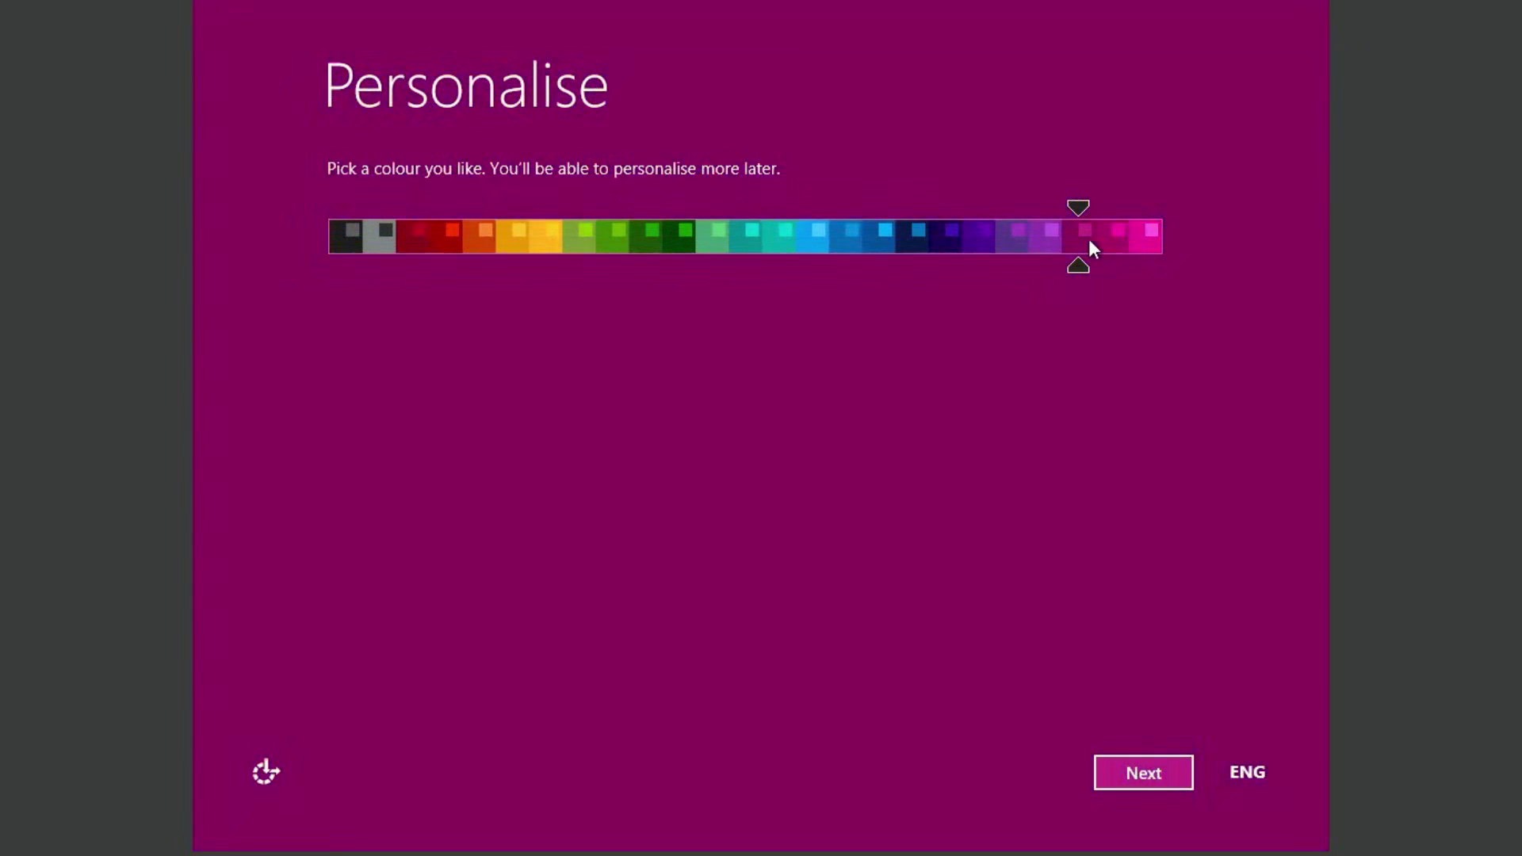
click(1167, 772)
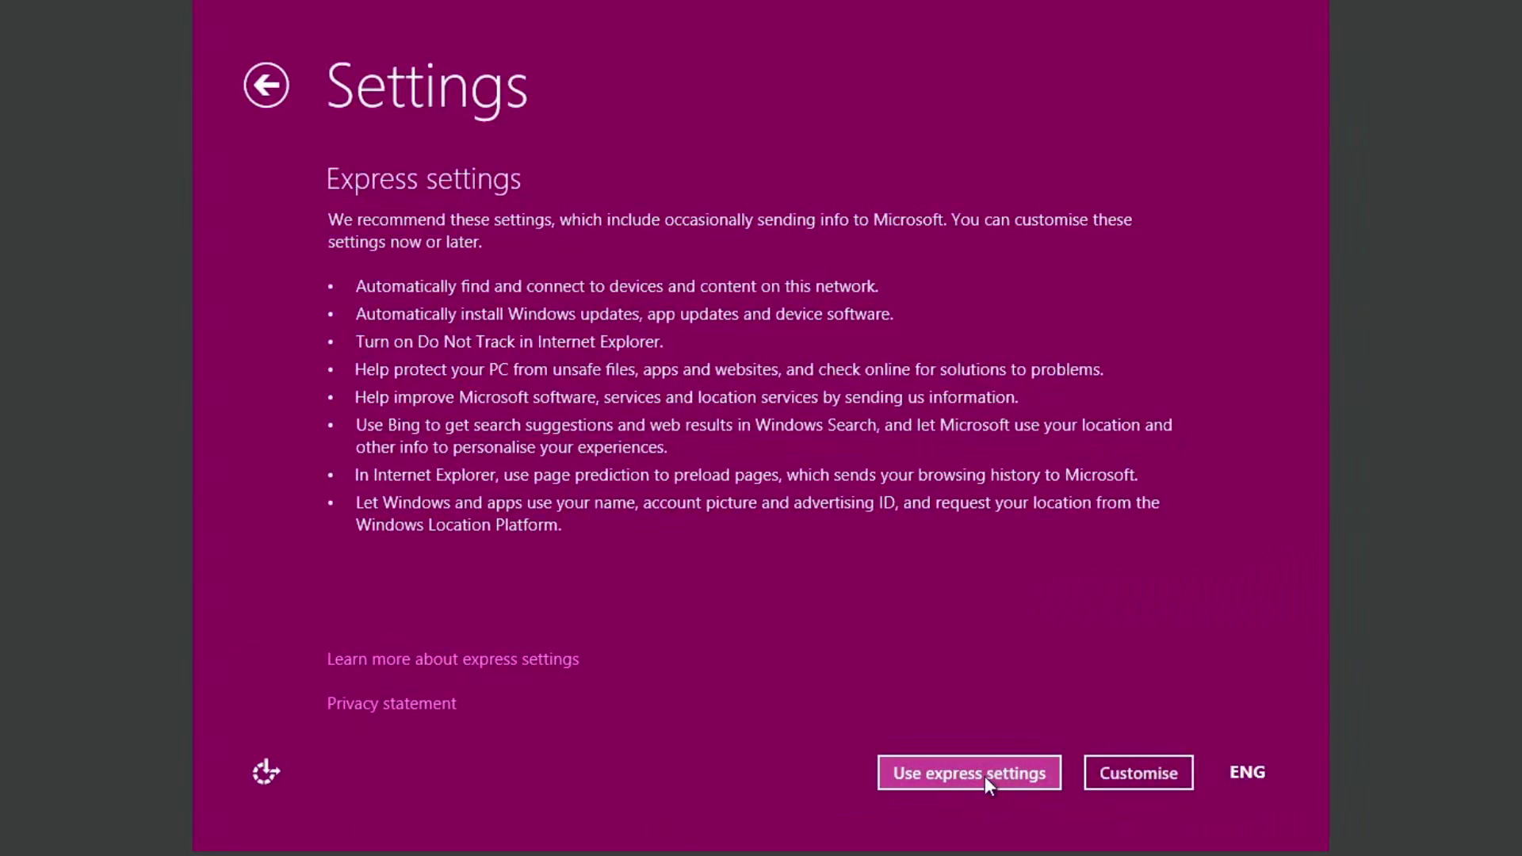
click(1151, 772)
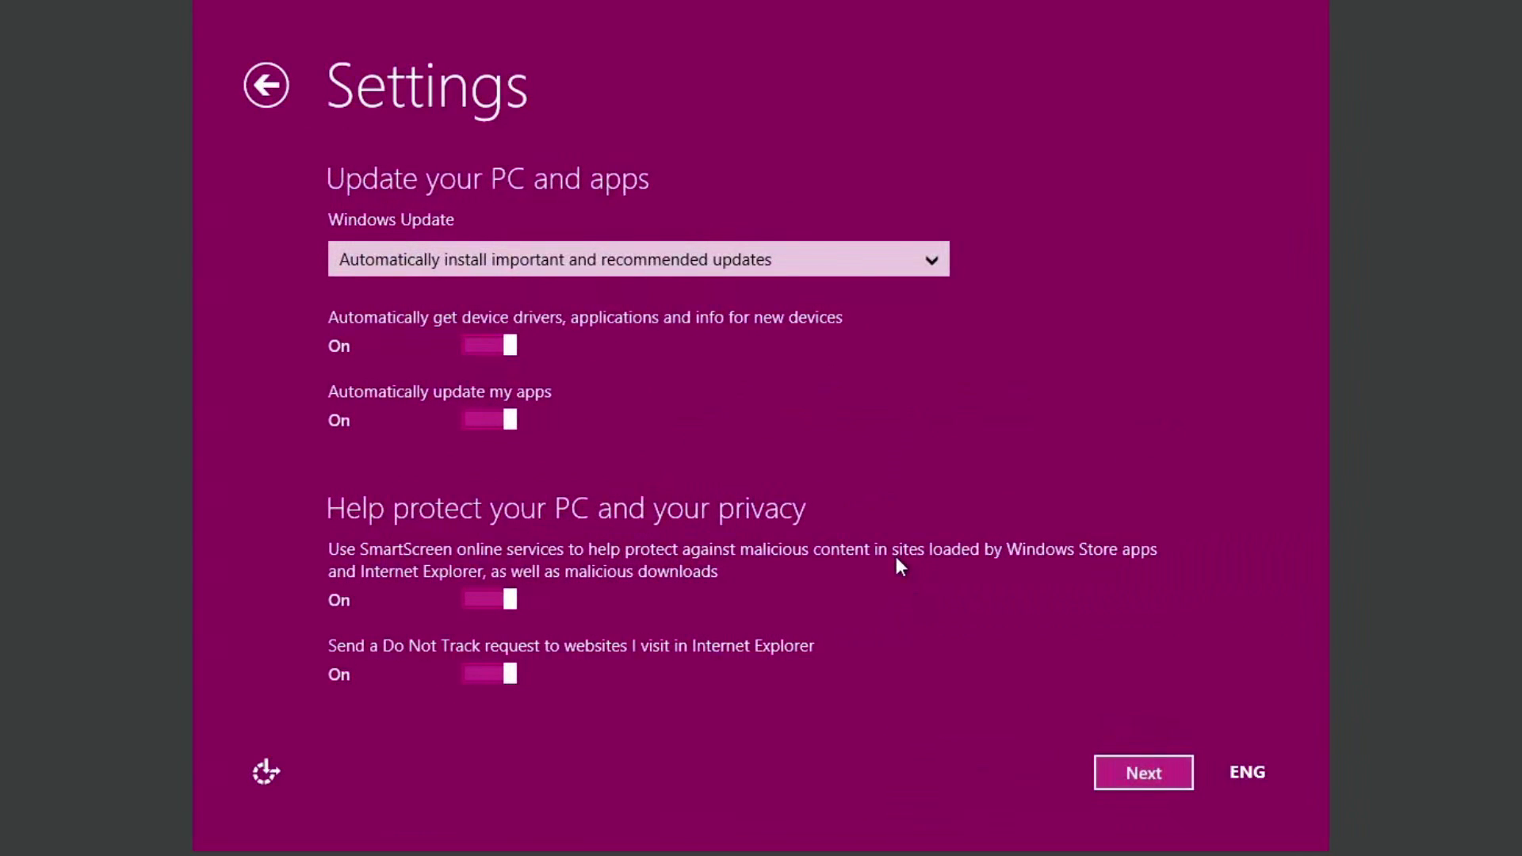
Choose not to set up Windows Update and turn off automatic device drivers, app updates, SmartScreen and Do Not Track requests.
click(626, 259)
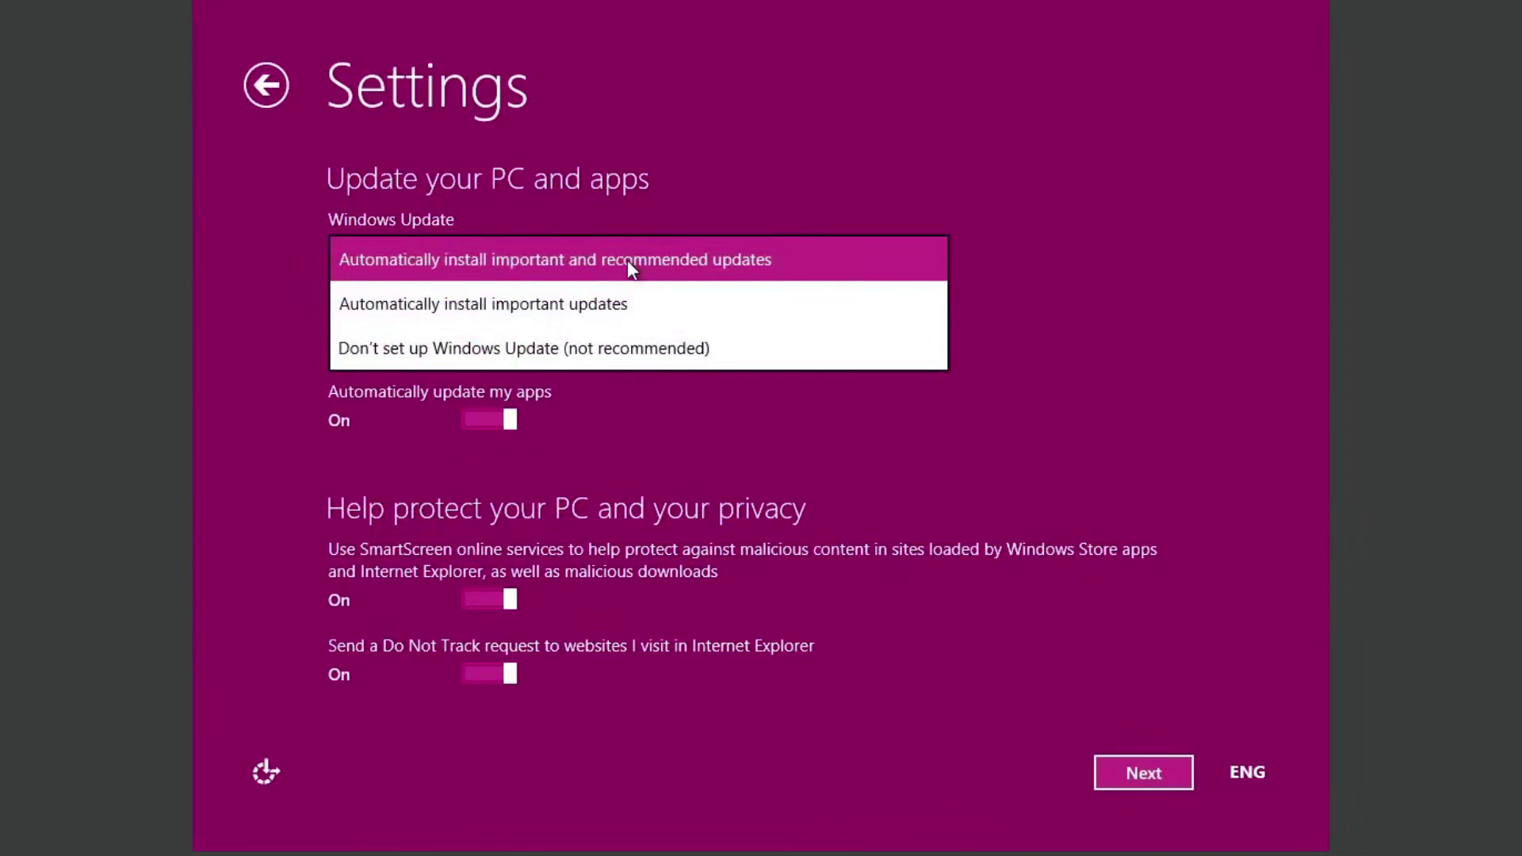
click(609, 348)
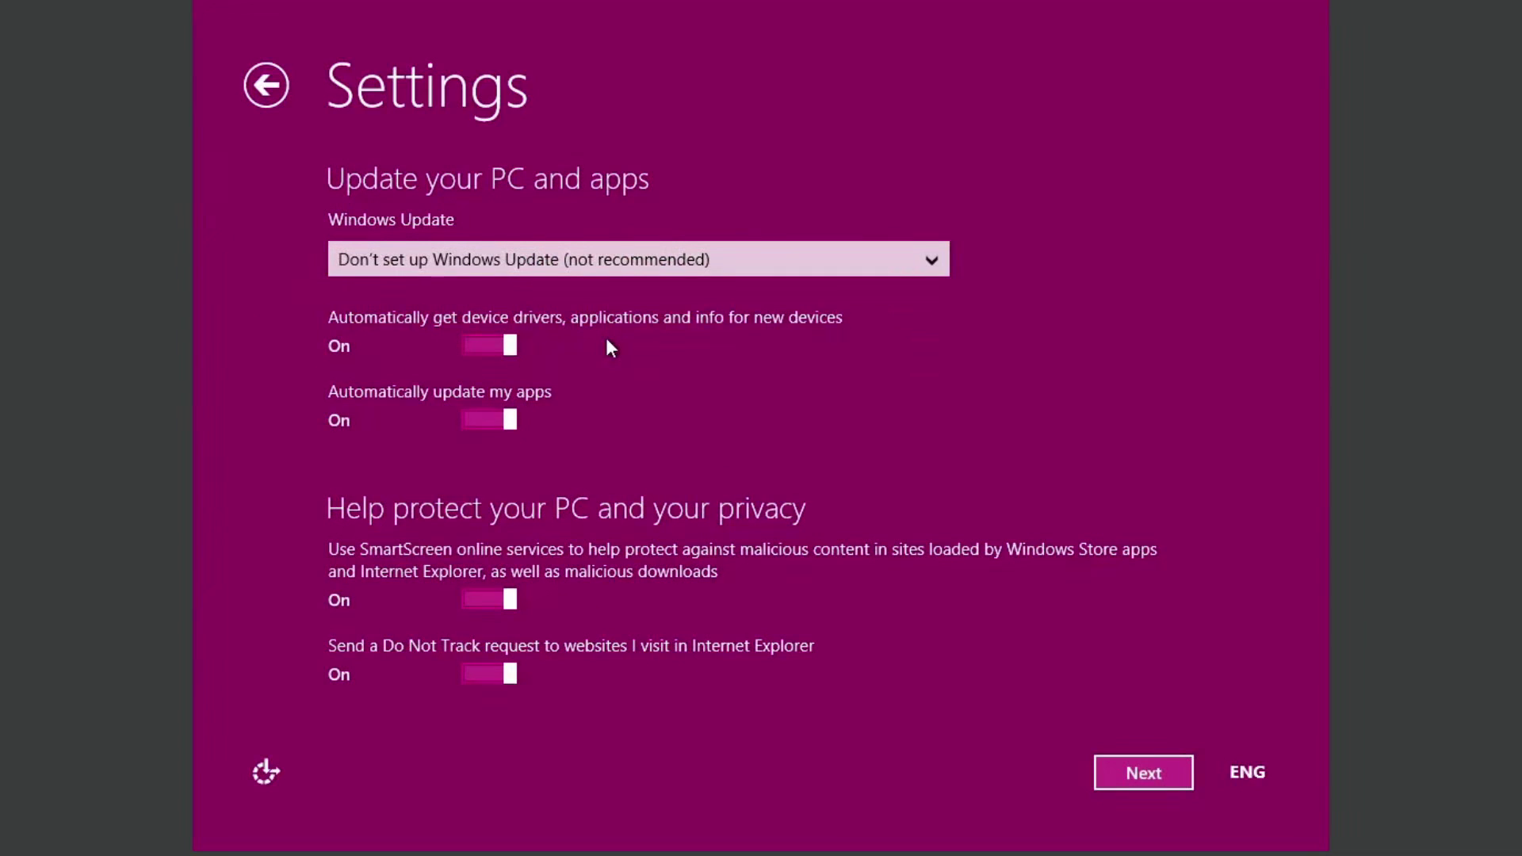
click(511, 346)
click(503, 418)
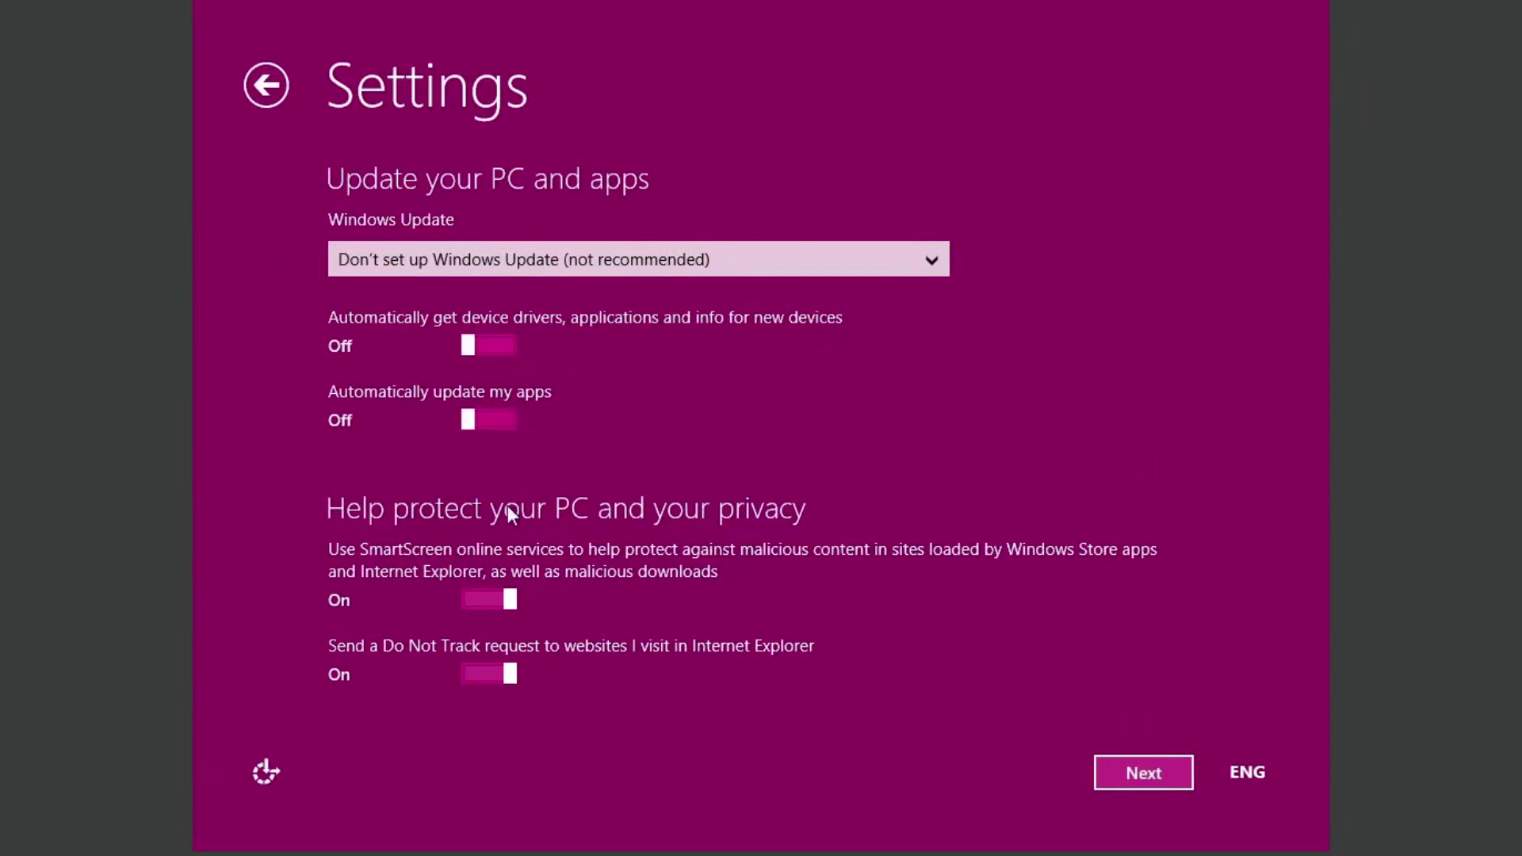
click(487, 600)
click(515, 673)
click(1129, 770)
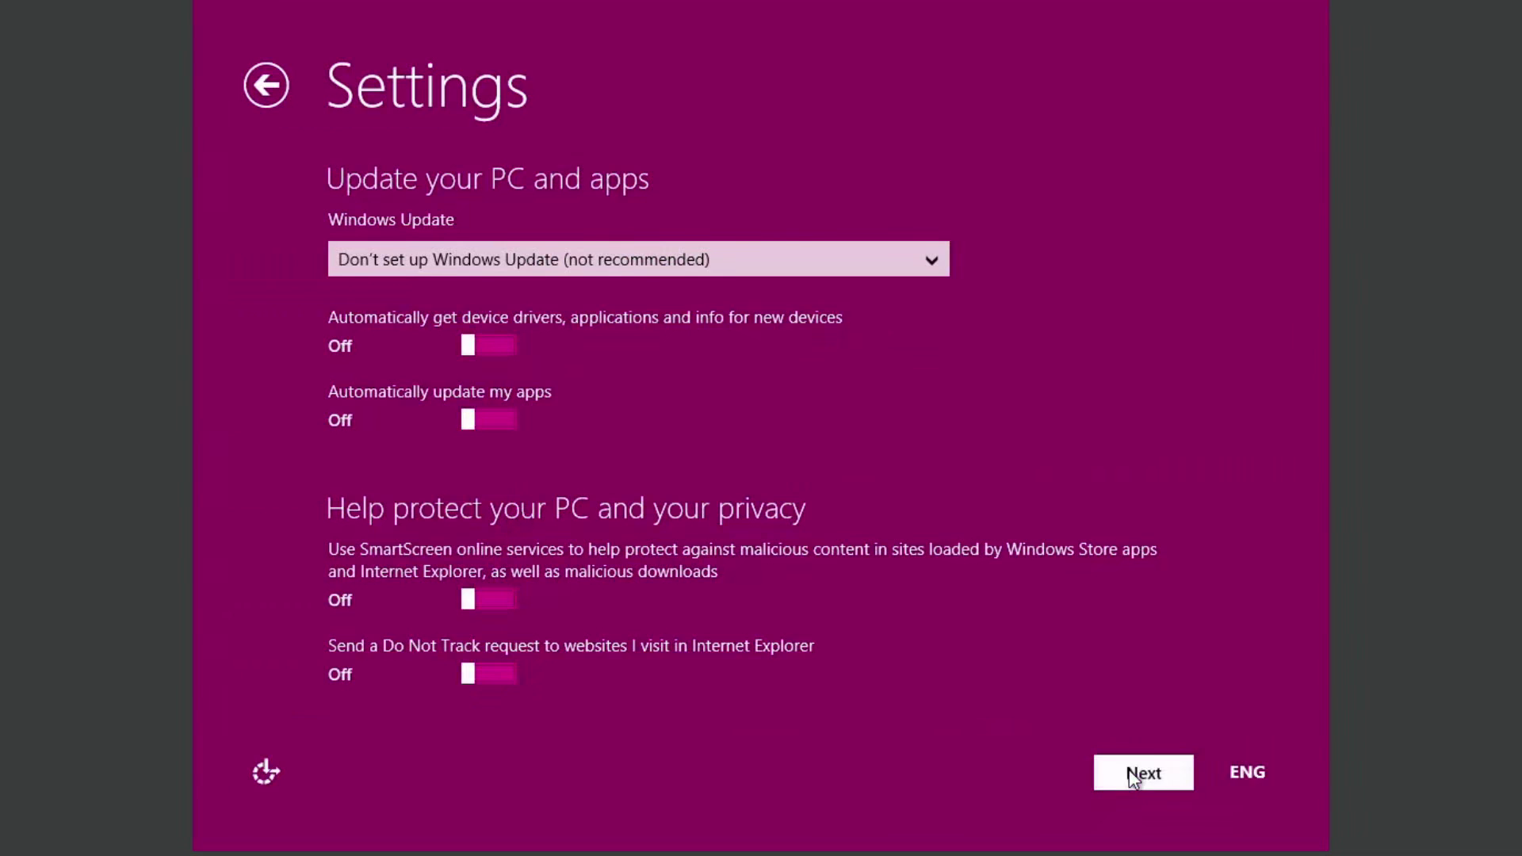
Turn off Windows Error Reporting and Internet Explorer compatibility lists, and continue with all Microsoft improvement options off.
click(512, 248)
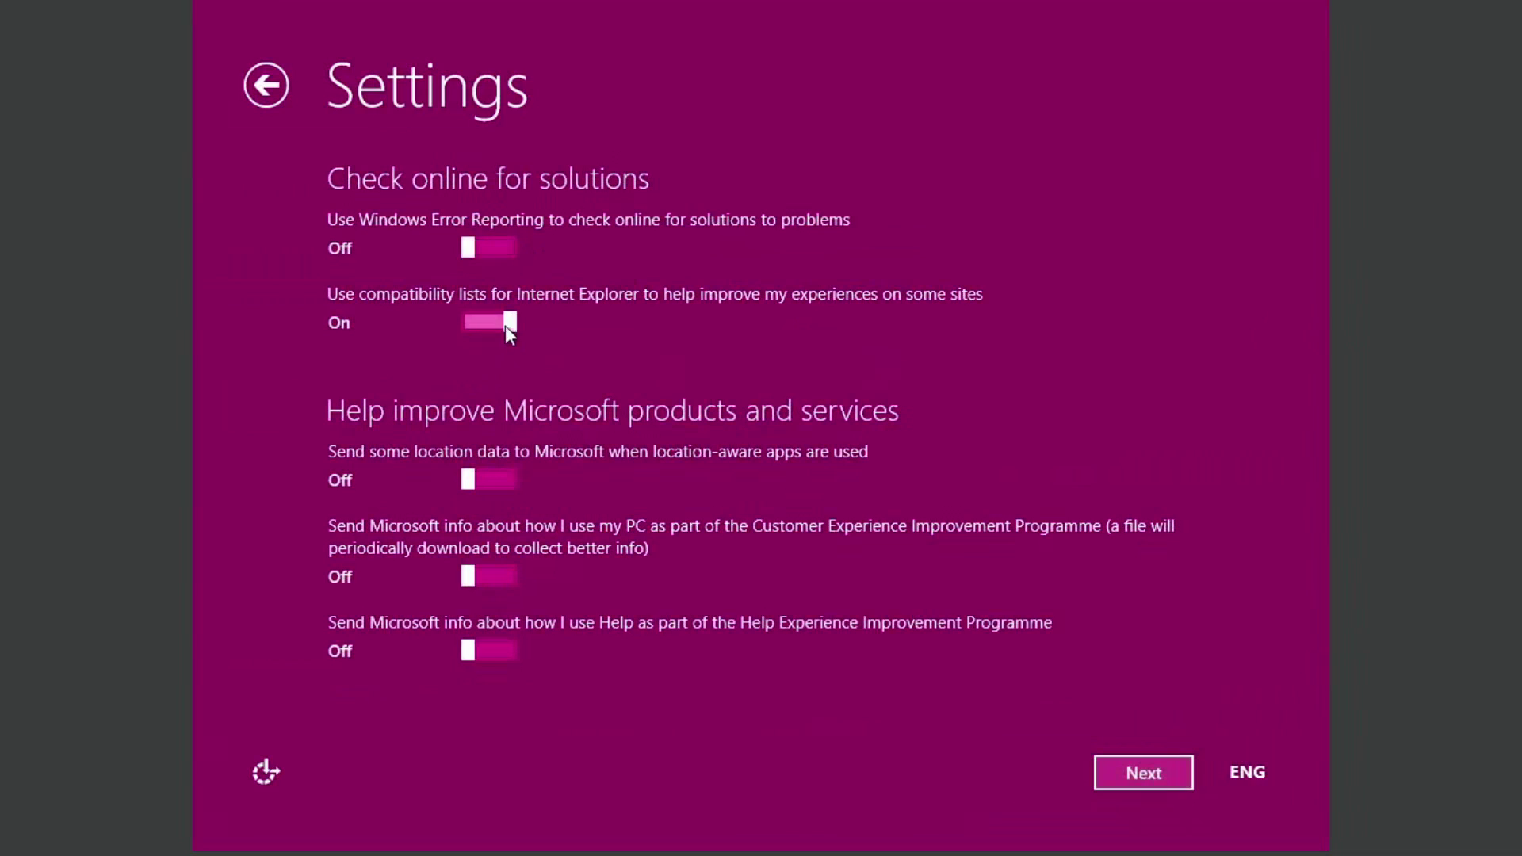
click(506, 324)
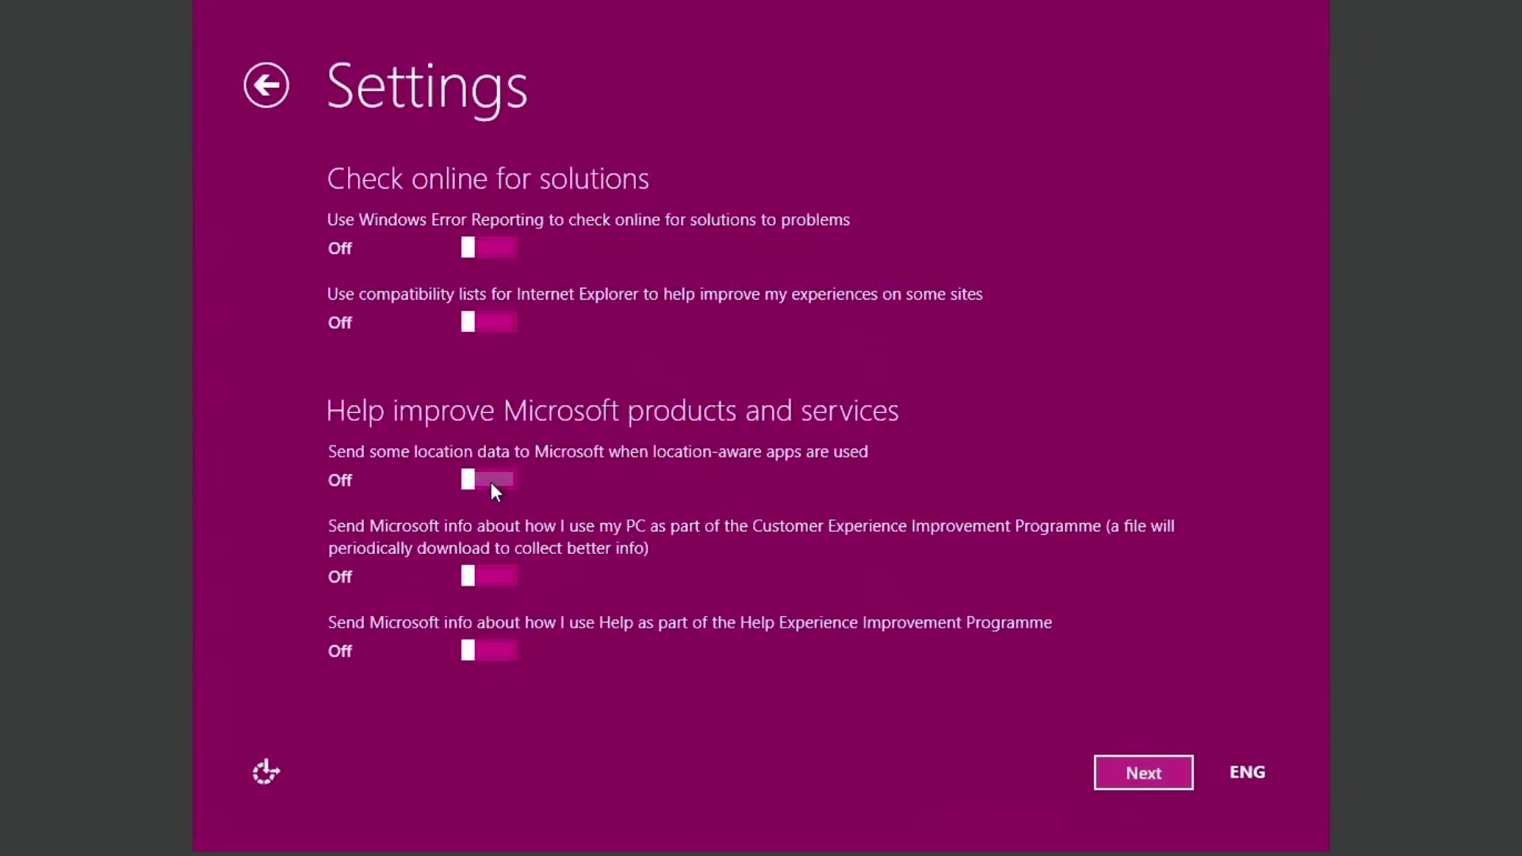
click(1136, 772)
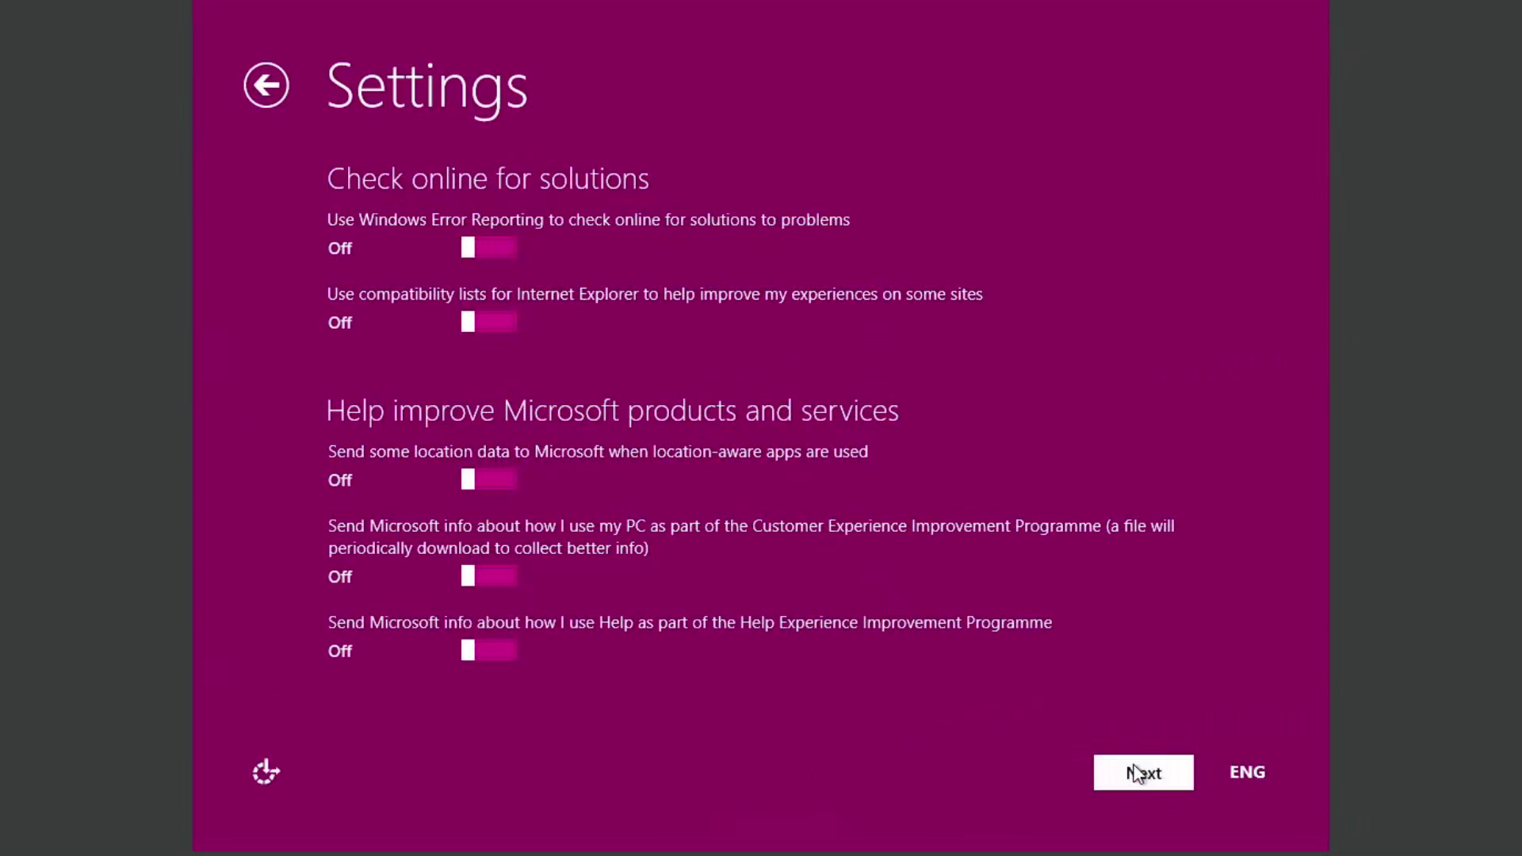
Turn off all six info-sharing options, from Bing search suggestions to the Microsoft Active Protection Service, and continue setup.
click(507, 269)
click(495, 344)
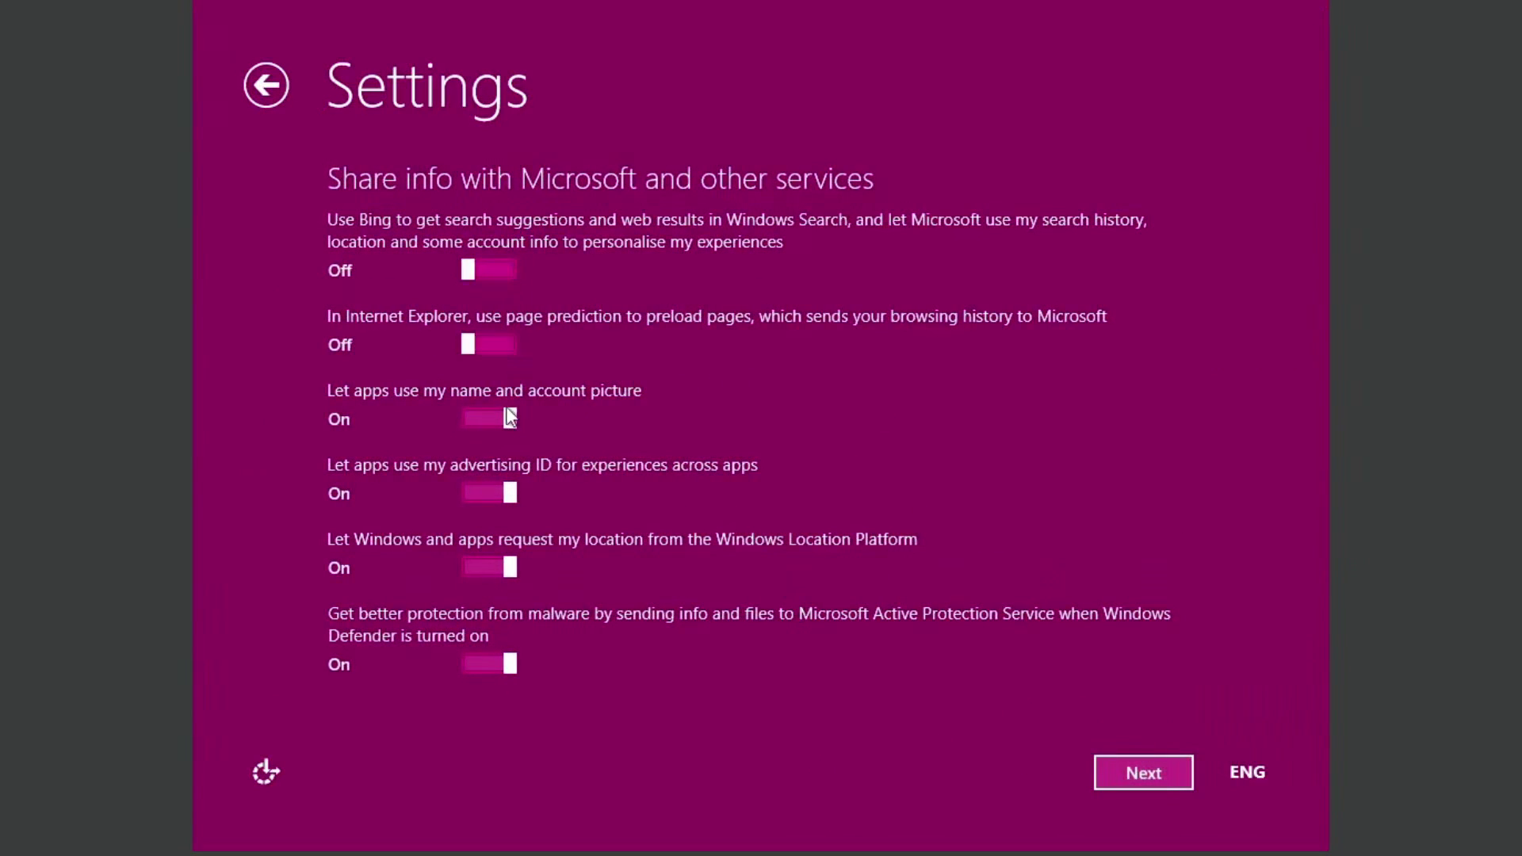
click(491, 418)
click(491, 485)
click(499, 567)
click(505, 663)
click(1150, 778)
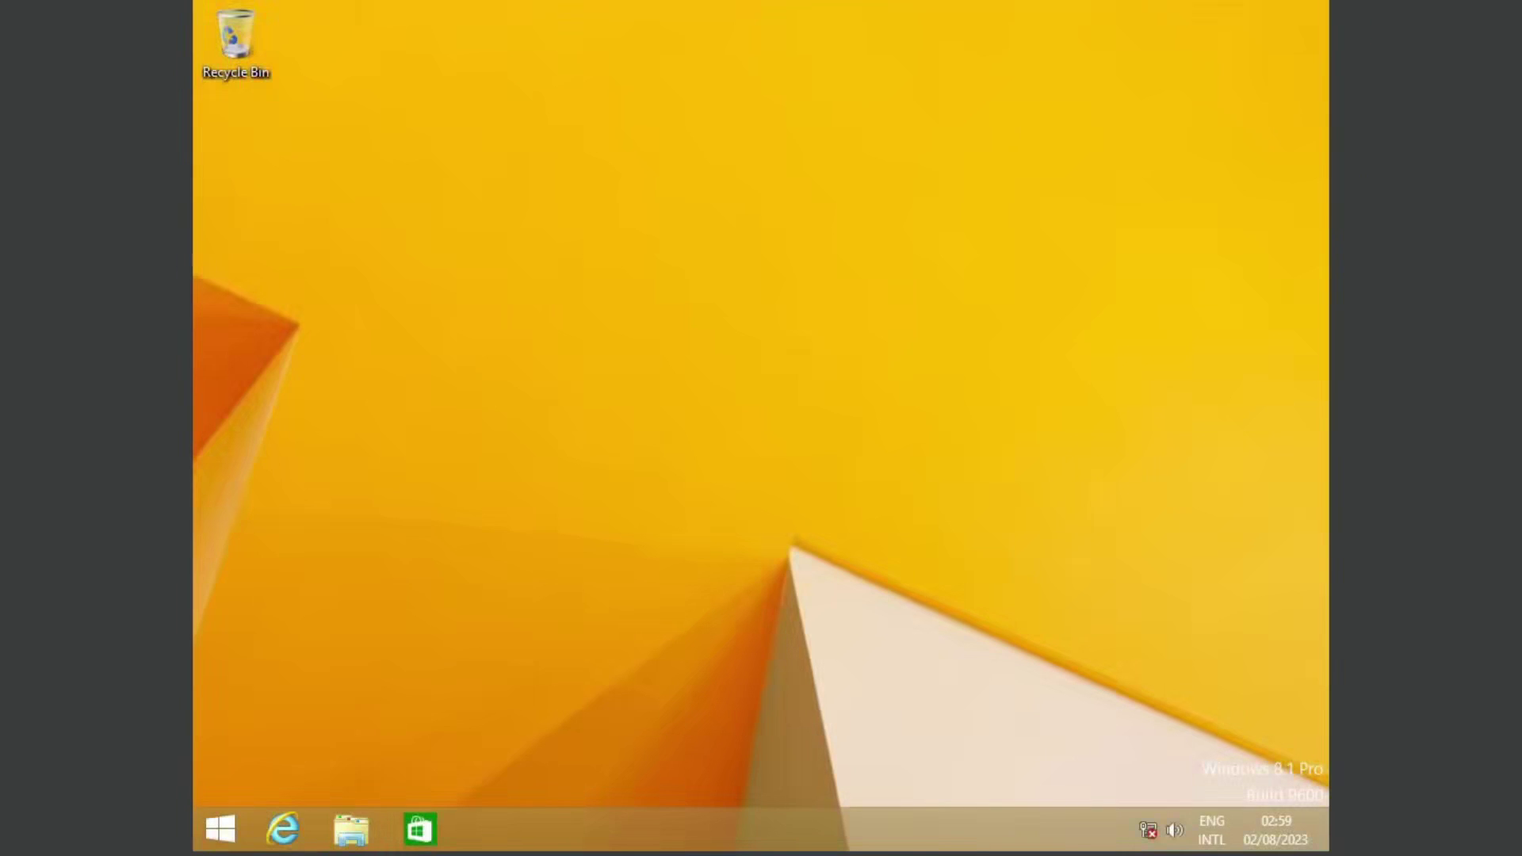
Check the Downloads and Documents folders in File Explorer for the personal files kept from Windows 7.
click(222, 829)
click(221, 829)
click(366, 819)
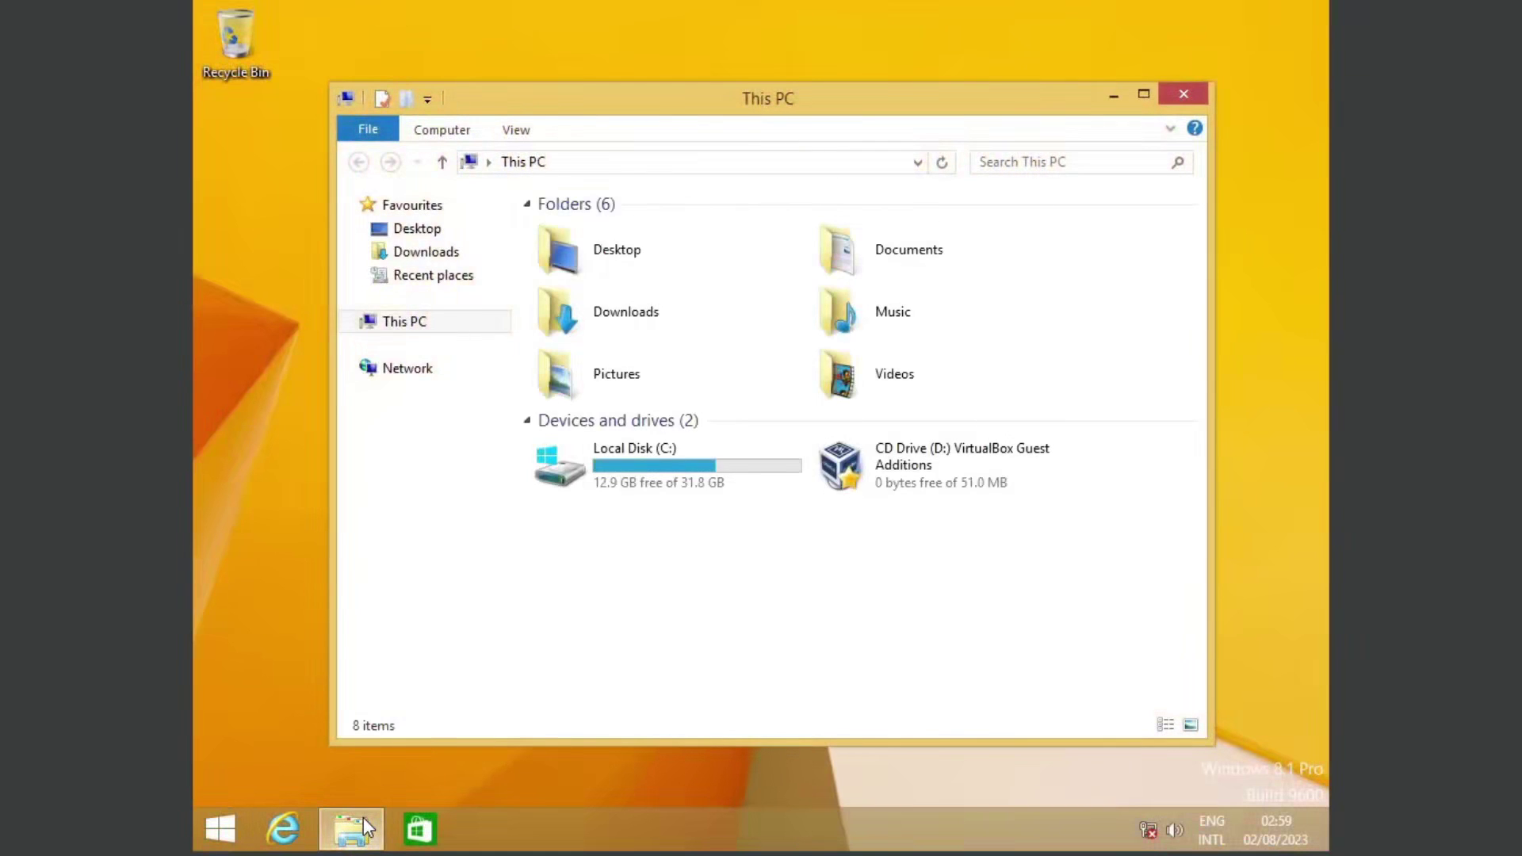
click(419, 254)
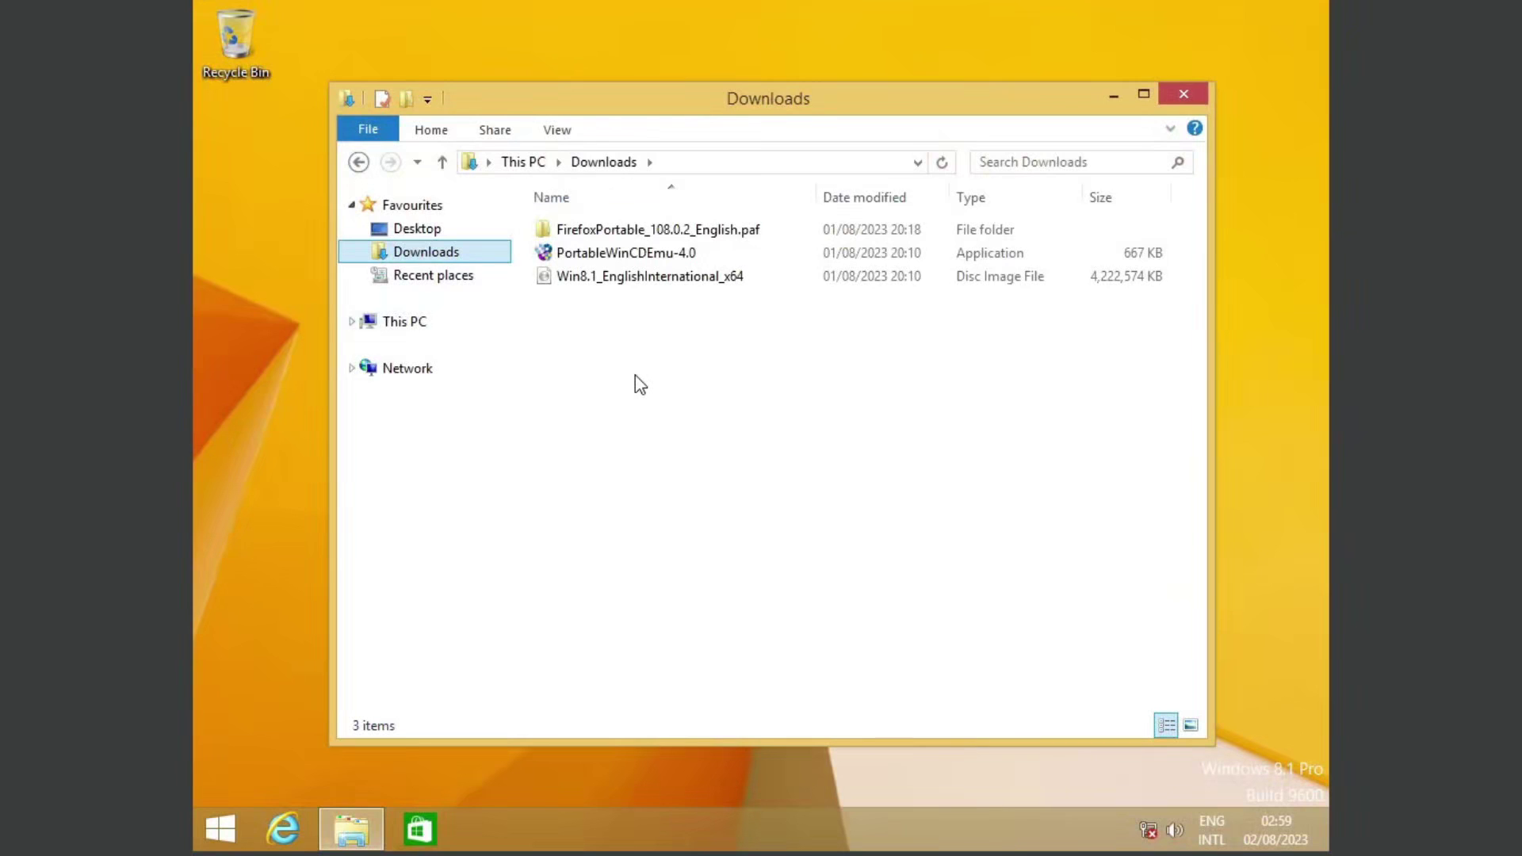
drag(635, 384, 788, 139)
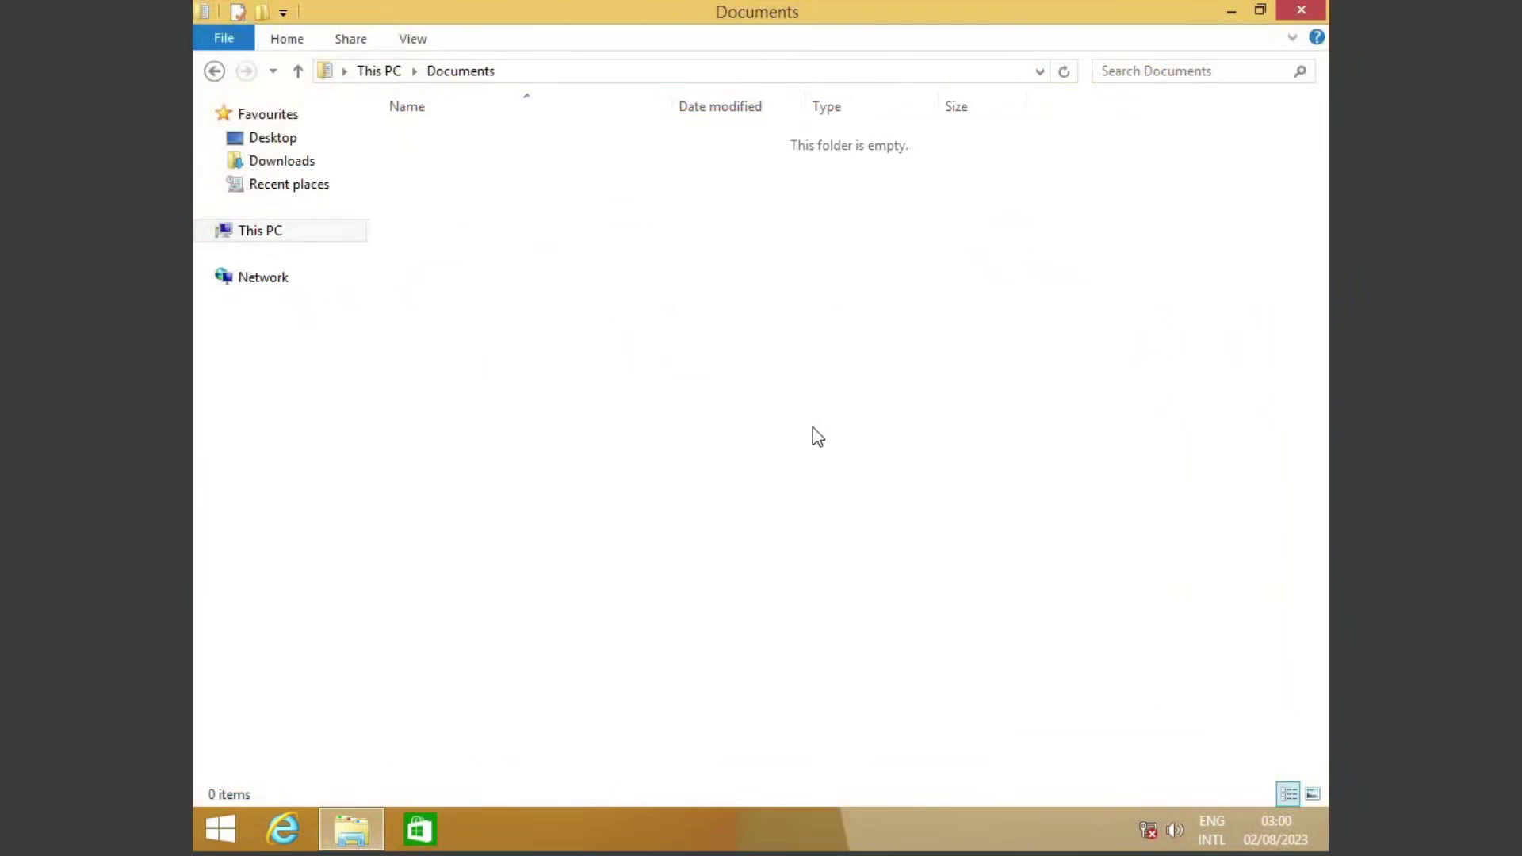